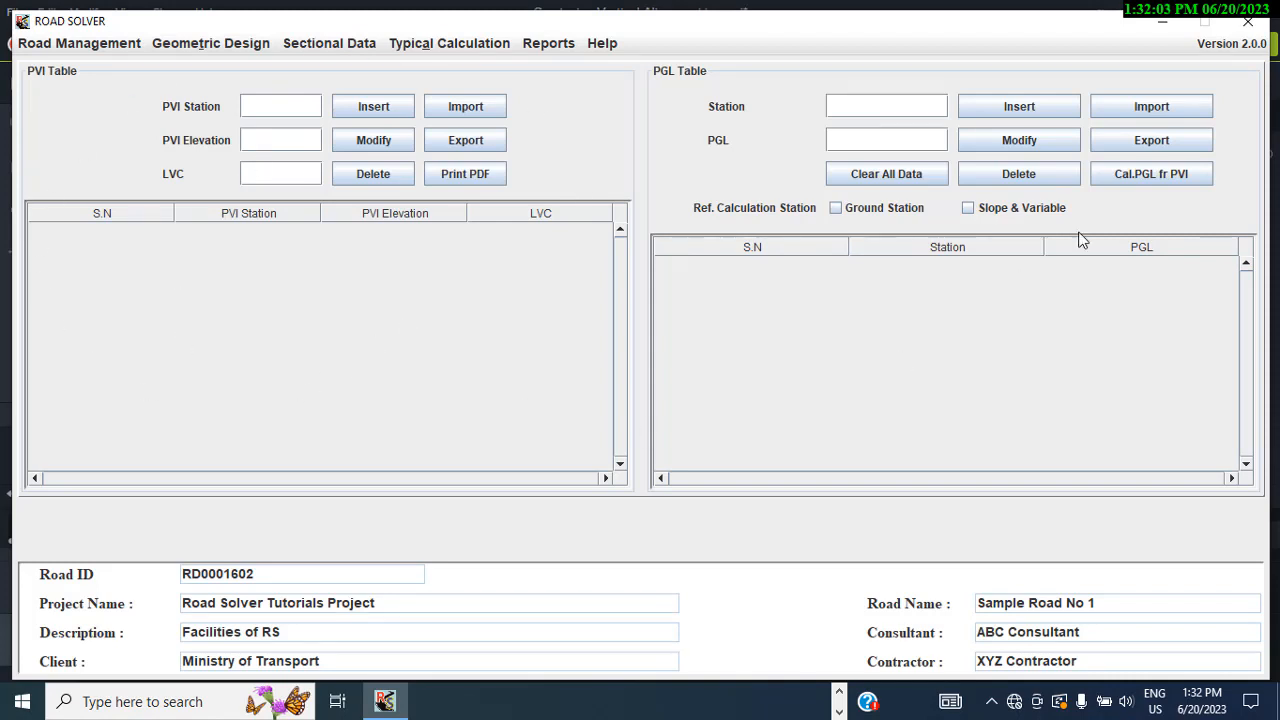
Insert two PVI rows: station 675, elevation 45.10, LVC 0, and station 1250, elevation 39.50, LVC 500
left_click(257, 109)
type("45.10")
left_click(281, 175)
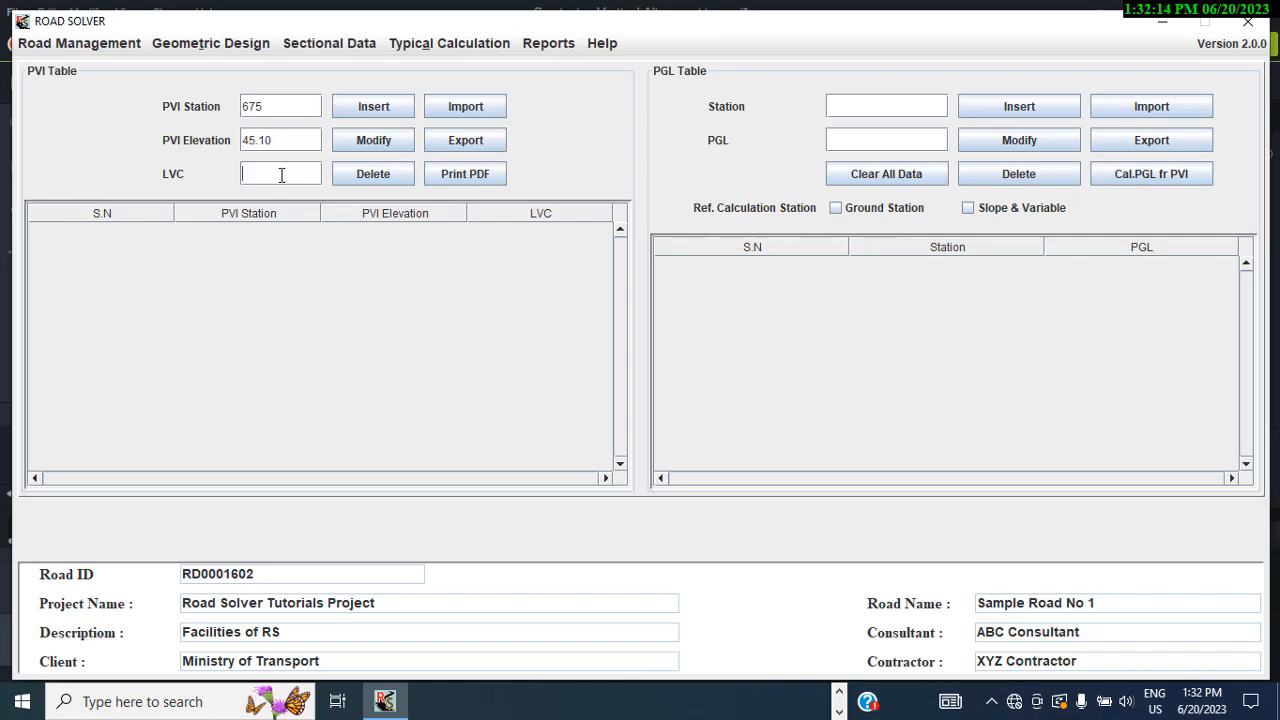
left_click(389, 106)
left_click(272, 108)
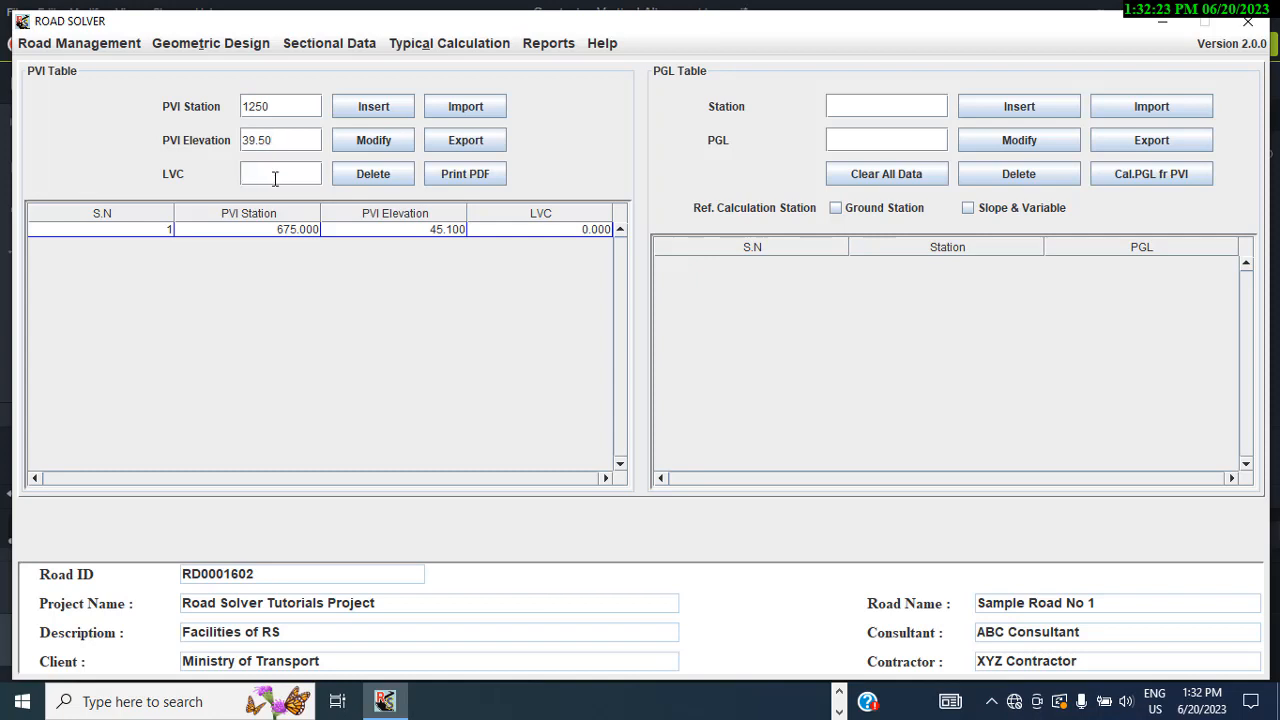
left_click(384, 104)
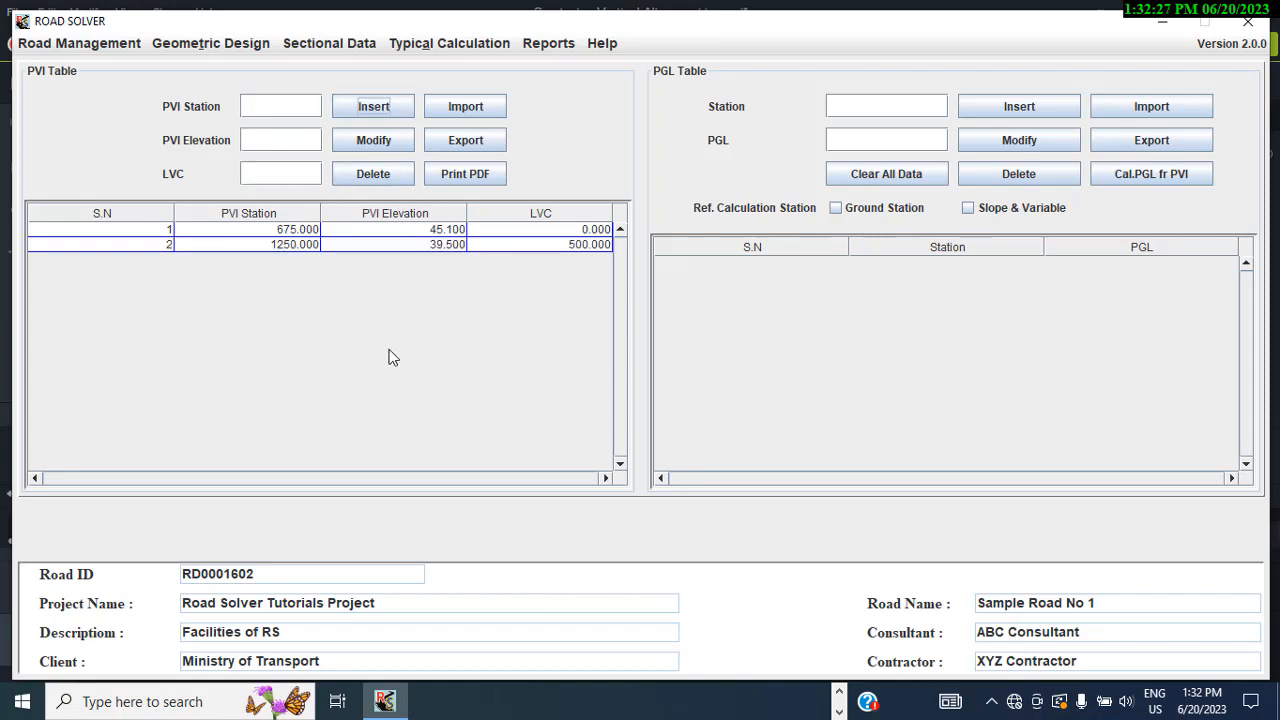
Modify the PVI at station 1250 to elevation 40.257 and delete that PVI row
left_click(395, 251)
left_click(351, 244)
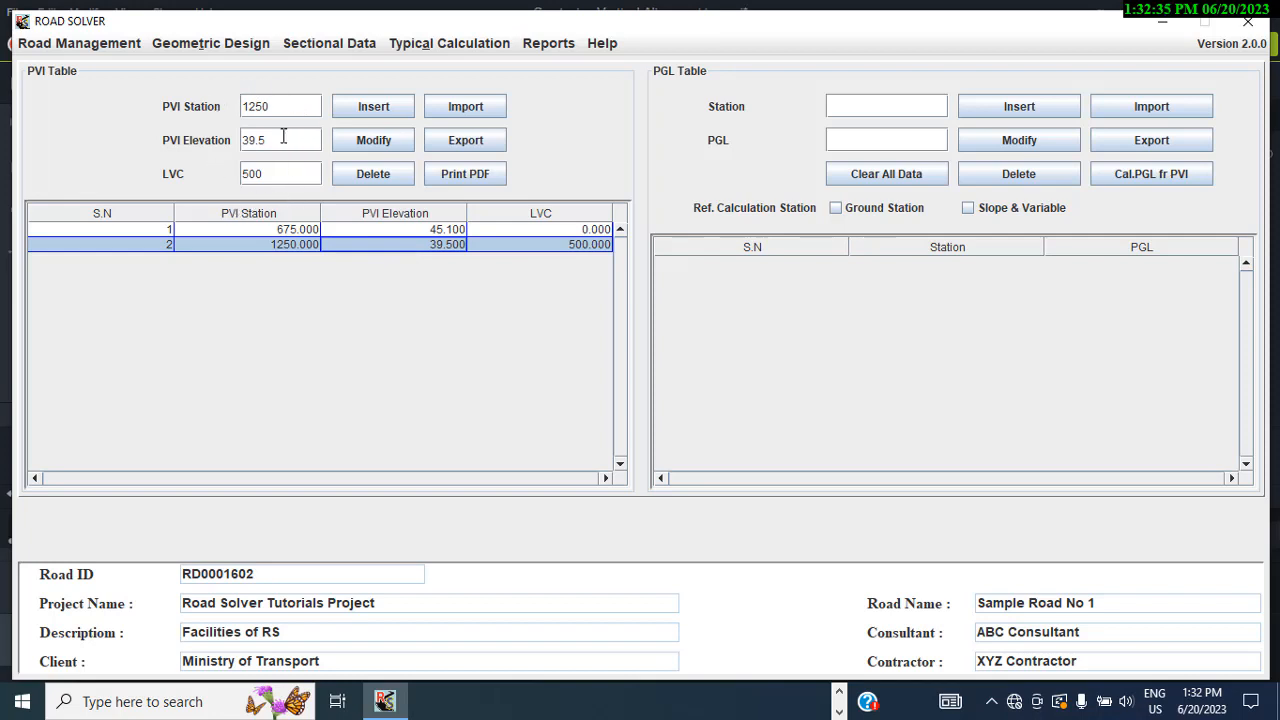
left_click_drag(283, 137, 231, 134)
type("40.")
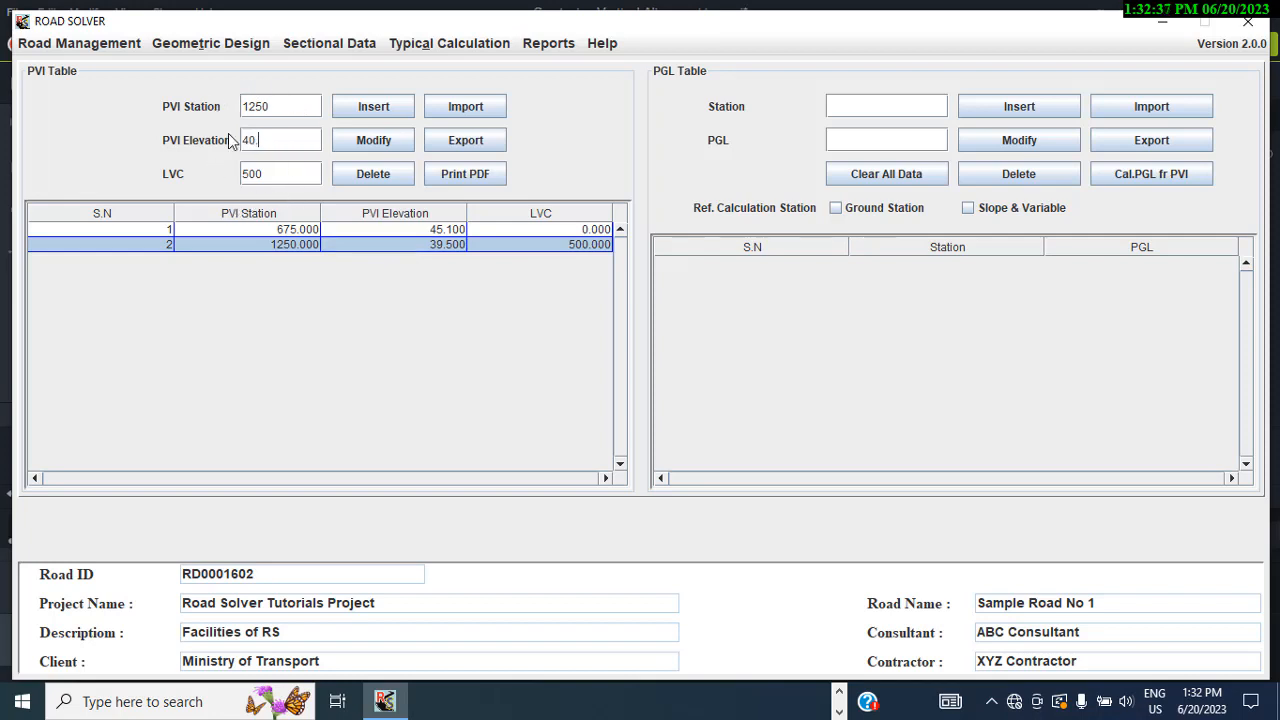
left_click(383, 142)
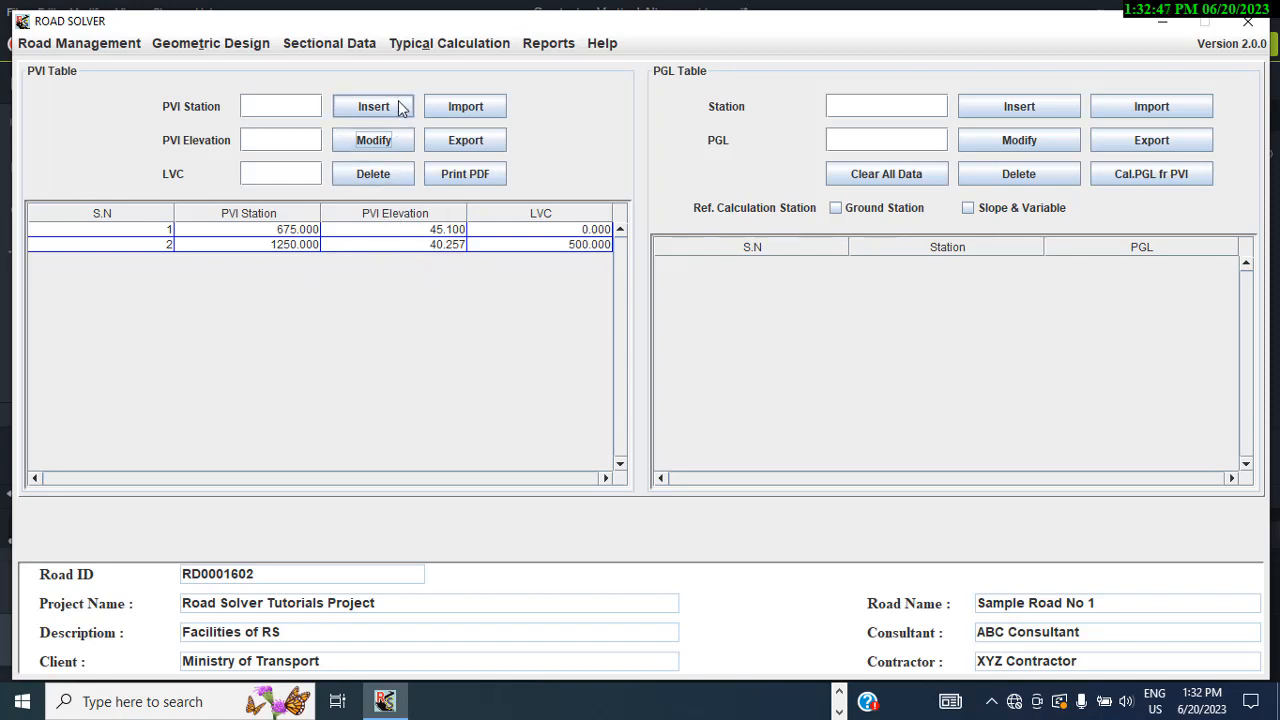
left_click(275, 246)
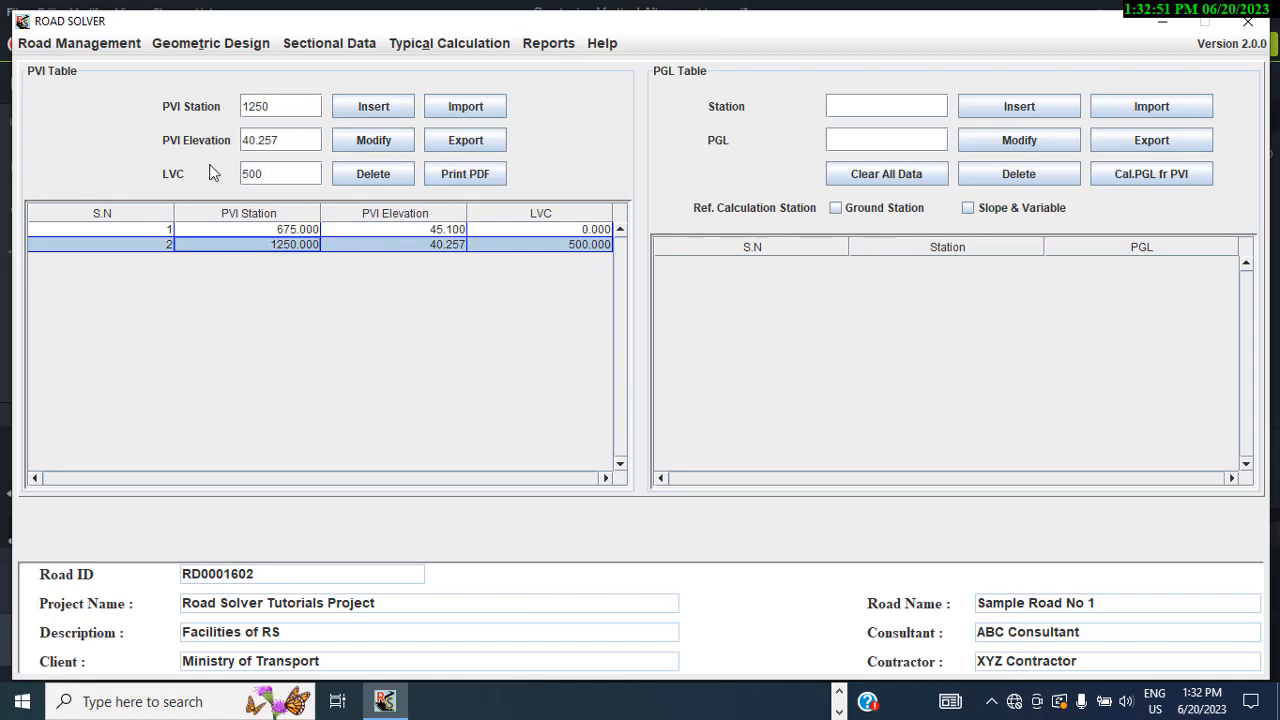
left_click(372, 174)
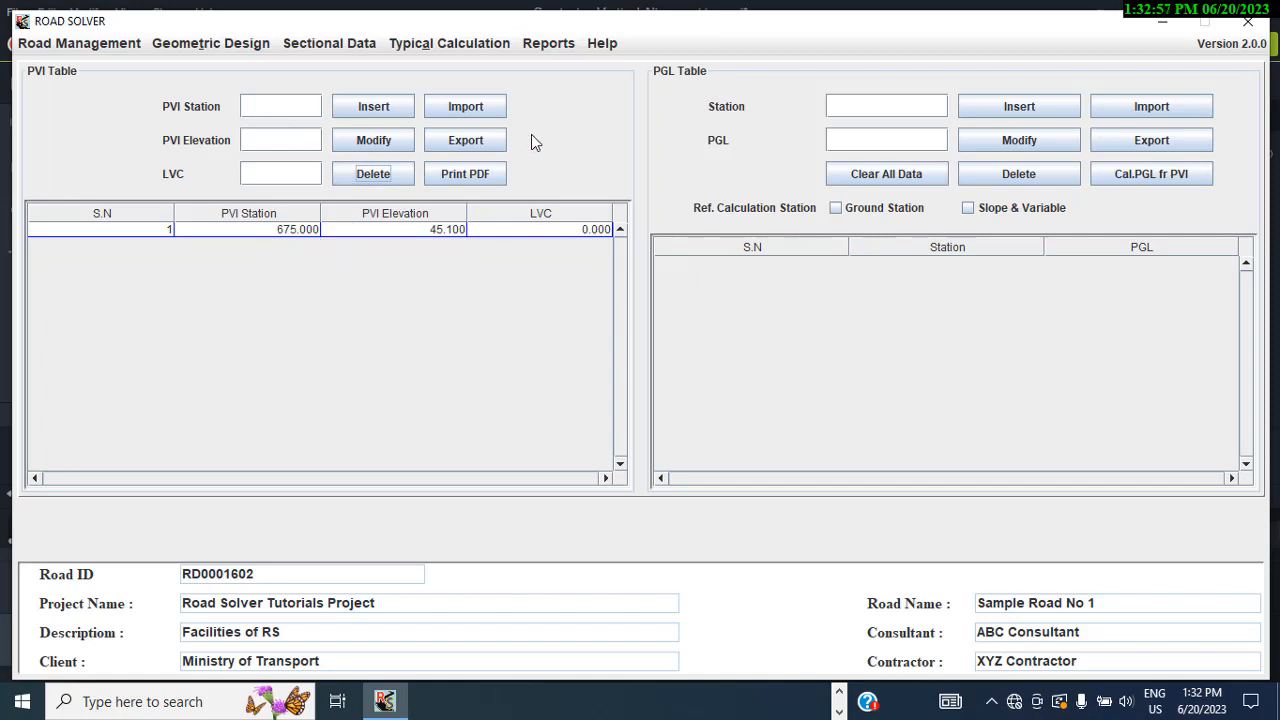
Switch to Excel and examine the station, elevation and LVC columns in Vertical Import File.csv
left_click(478, 108)
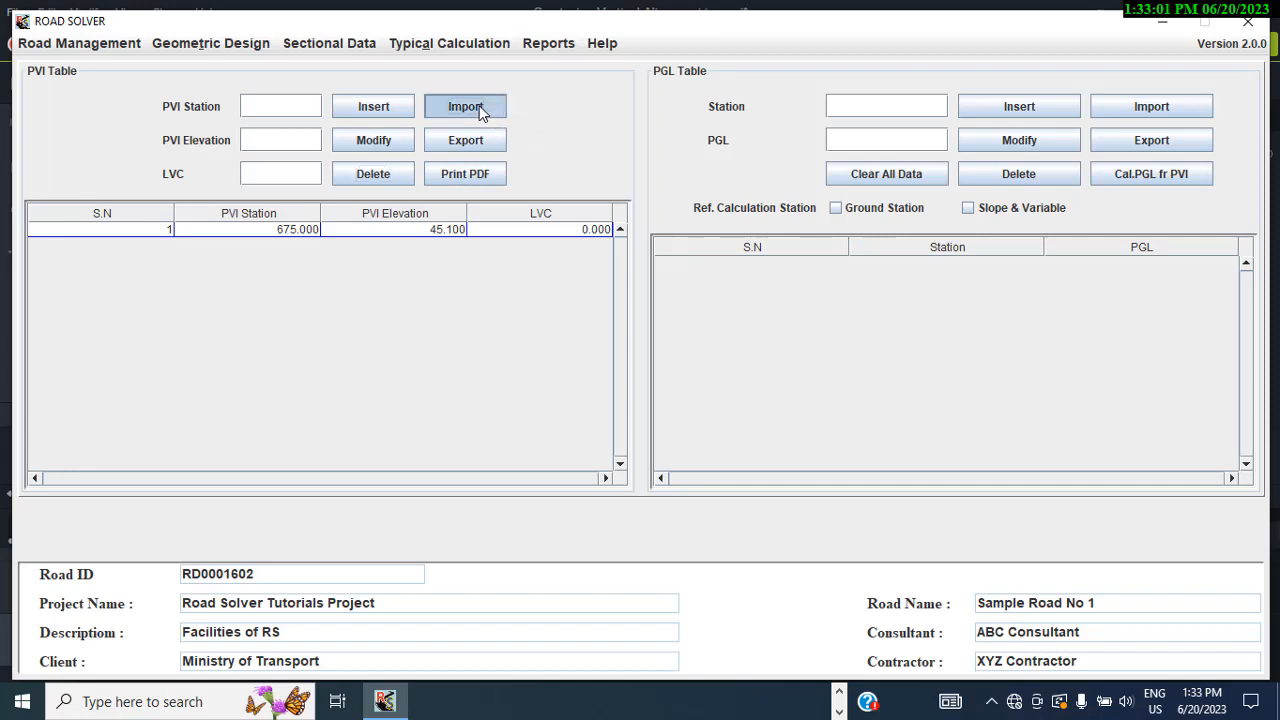
left_click(830, 502)
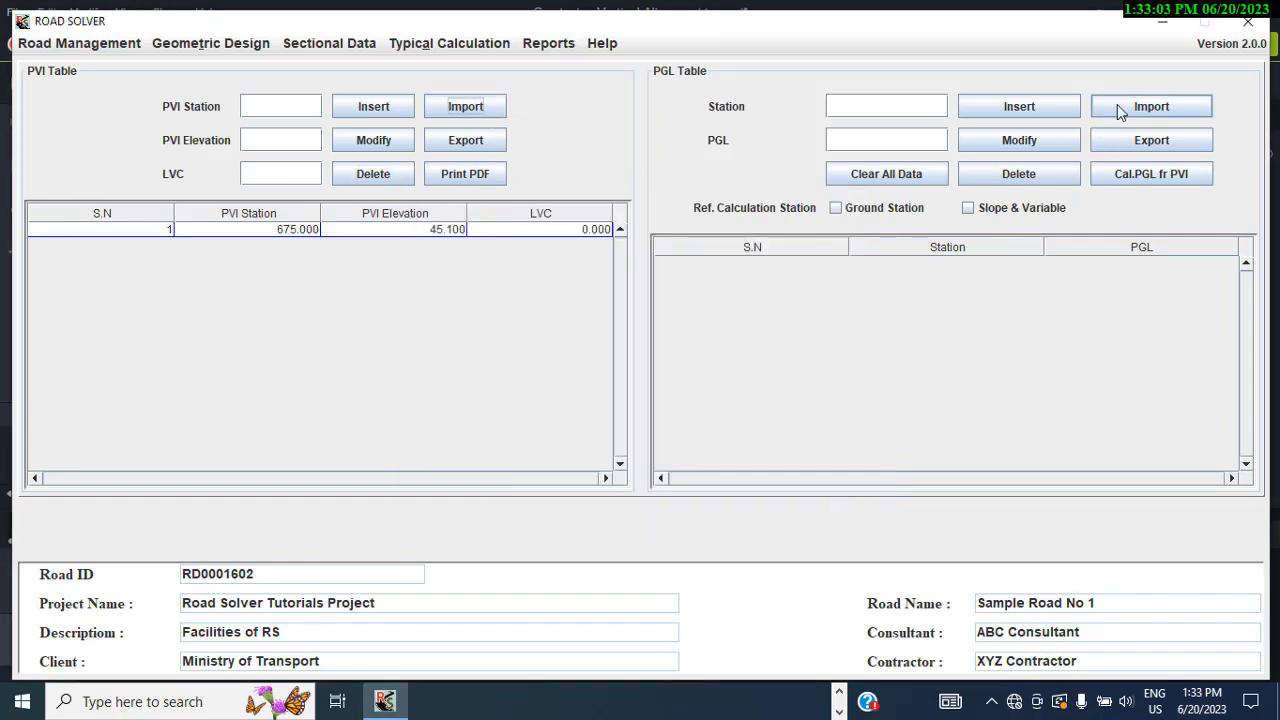
key("F10")
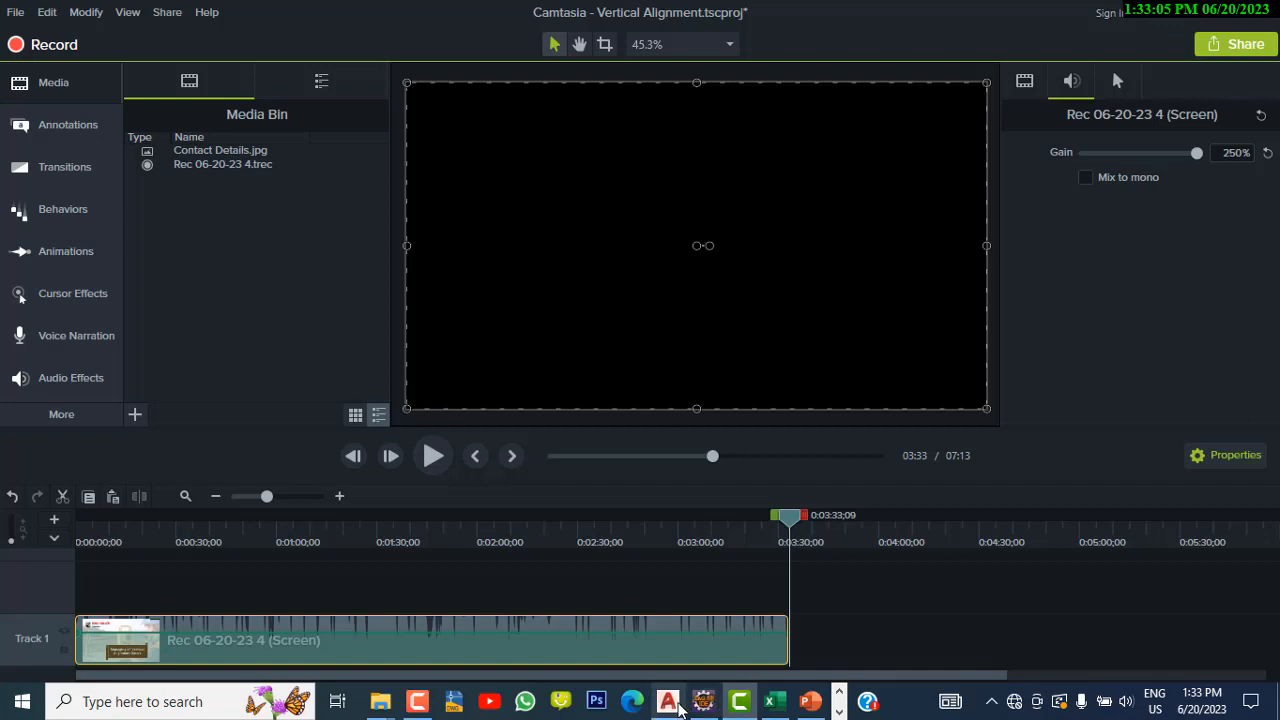
left_click(773, 701)
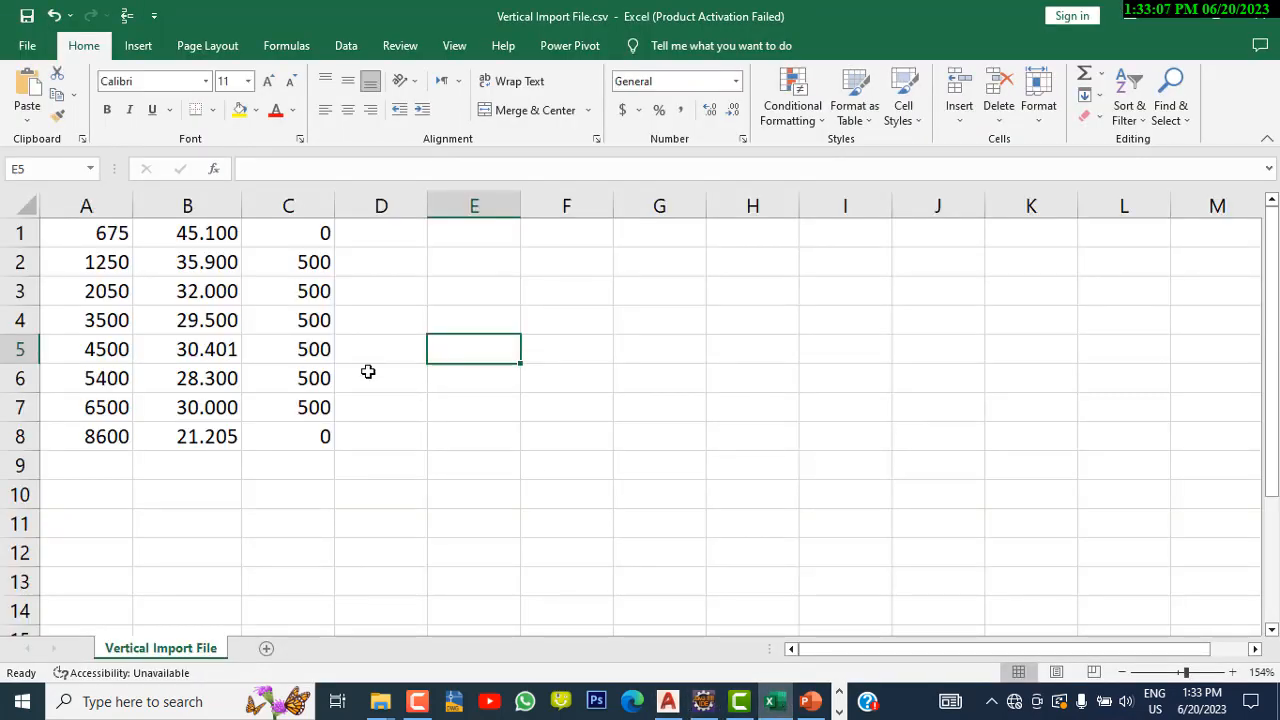
left_click(107, 234)
left_click(204, 228)
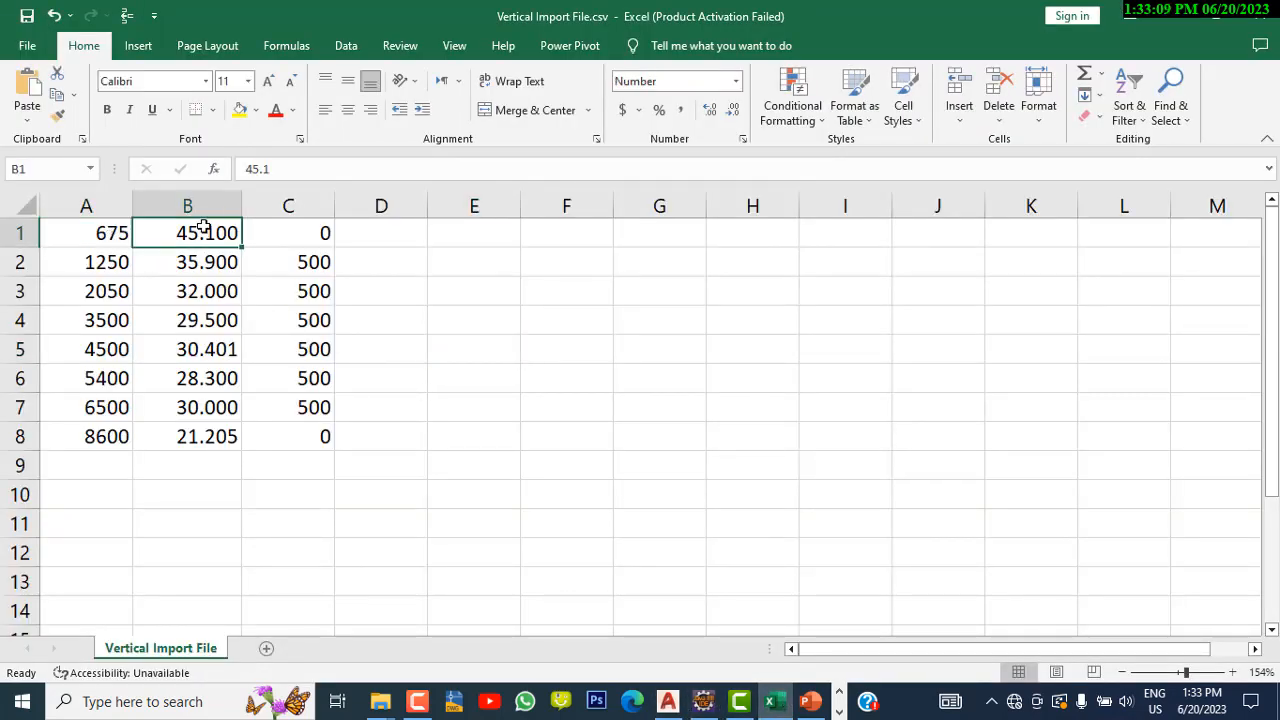
left_click(321, 236)
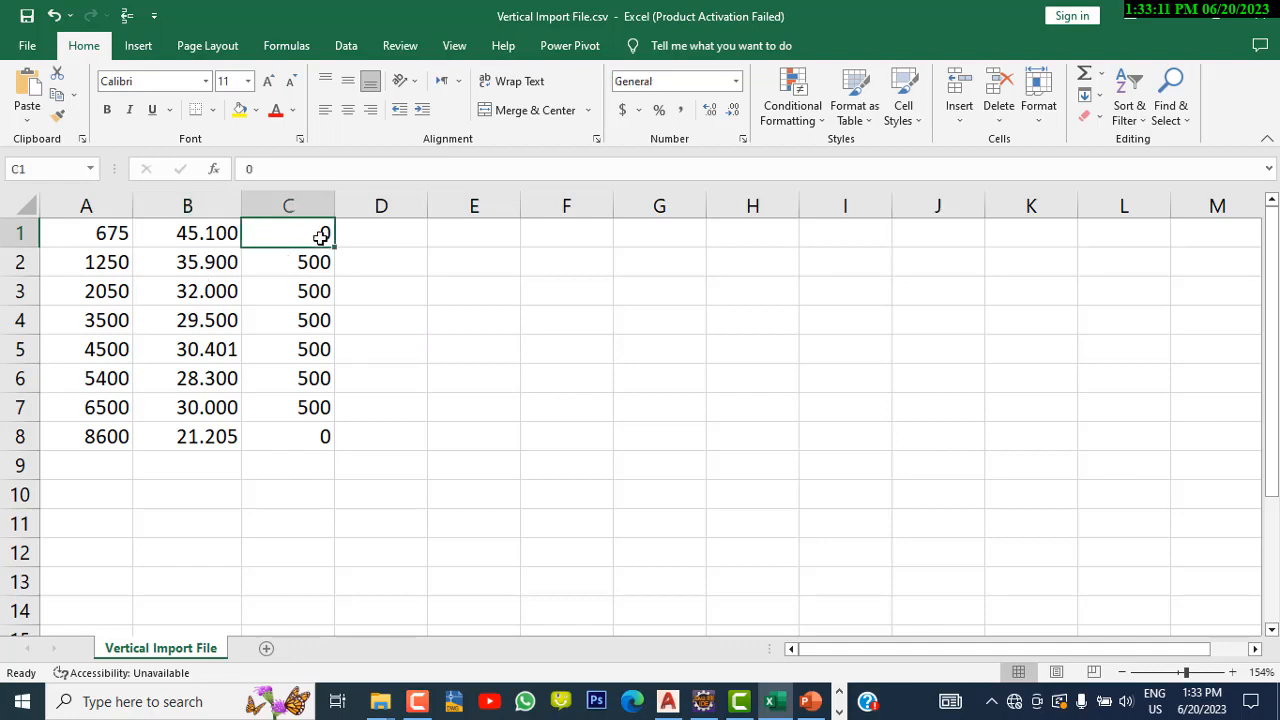
Save Vertical Import File.csv to the Desktop as CSV (Comma delimited), replacing the existing file and keeping that format, and close Excel
left_click(27, 45)
left_click(62, 297)
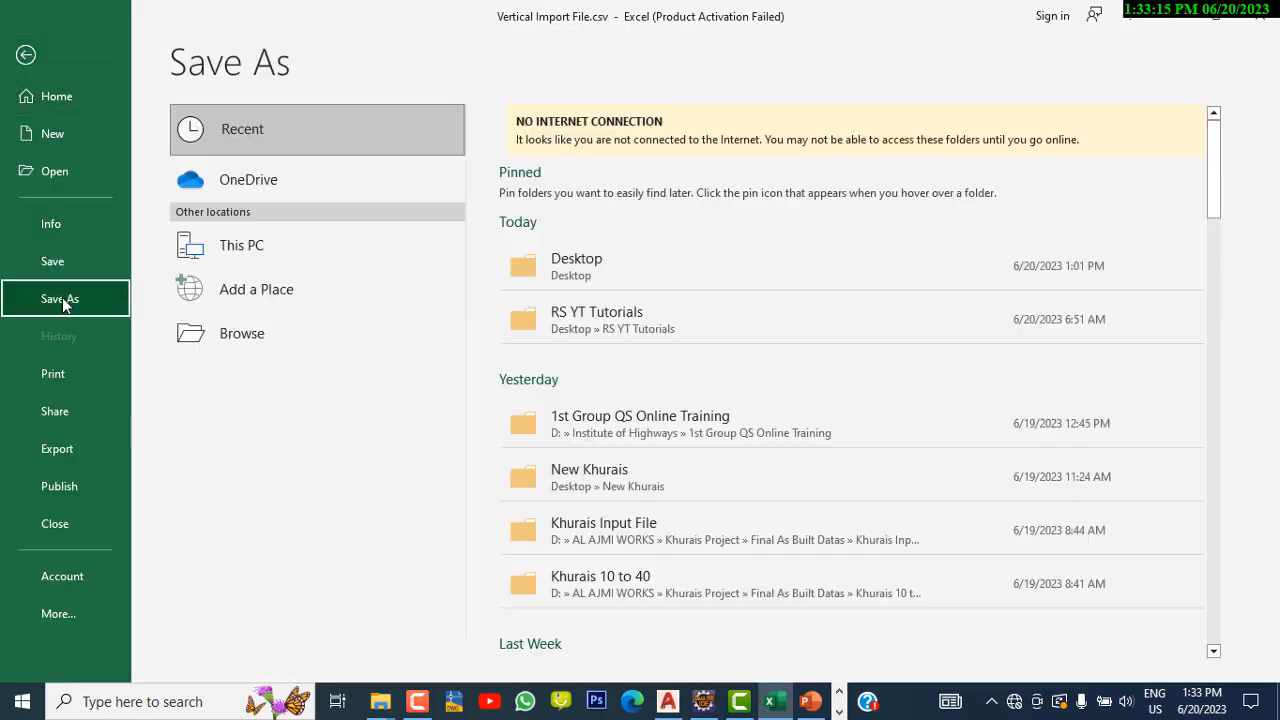
left_click(294, 331)
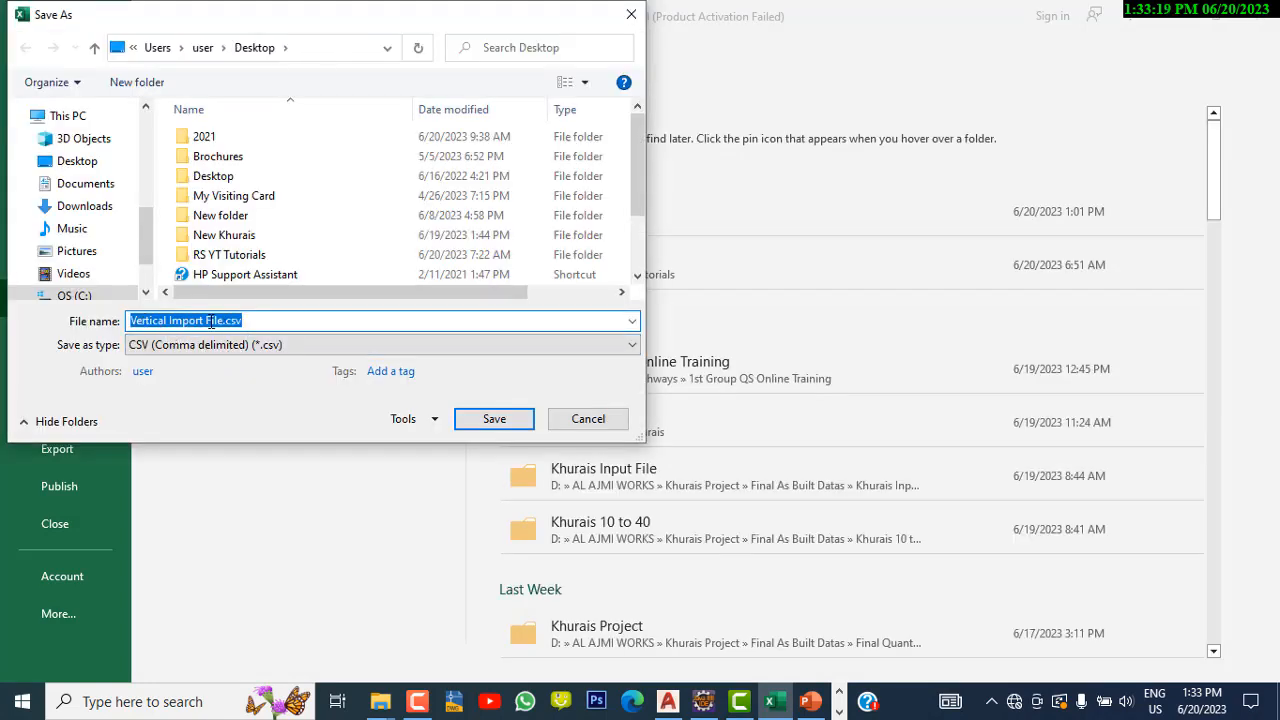
left_click(346, 346)
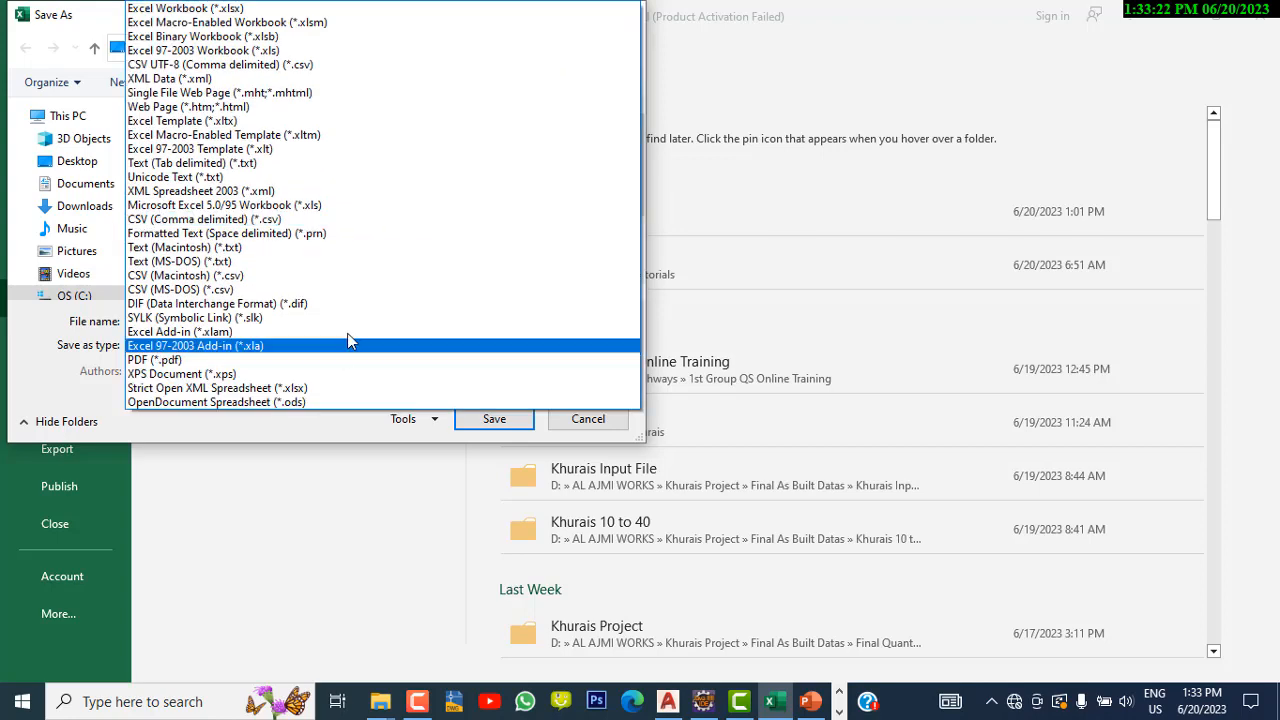
left_click(335, 220)
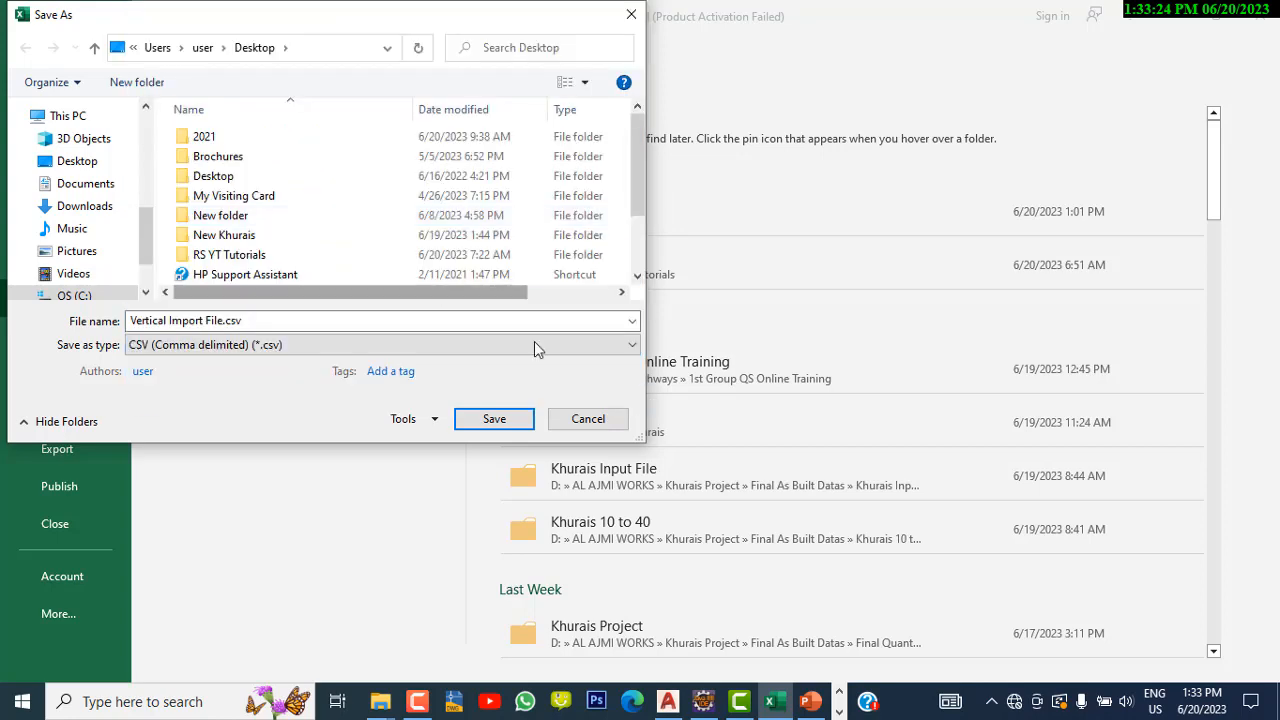
left_click(494, 420)
left_click(684, 431)
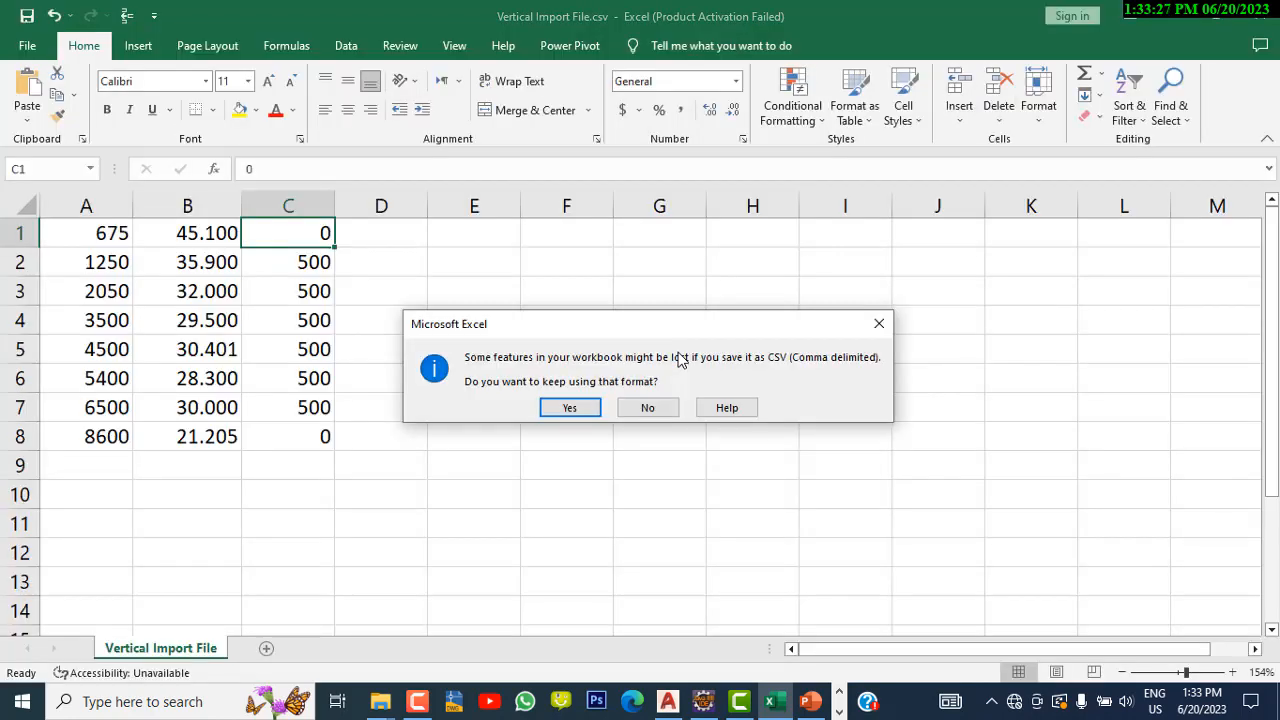
left_click(588, 409)
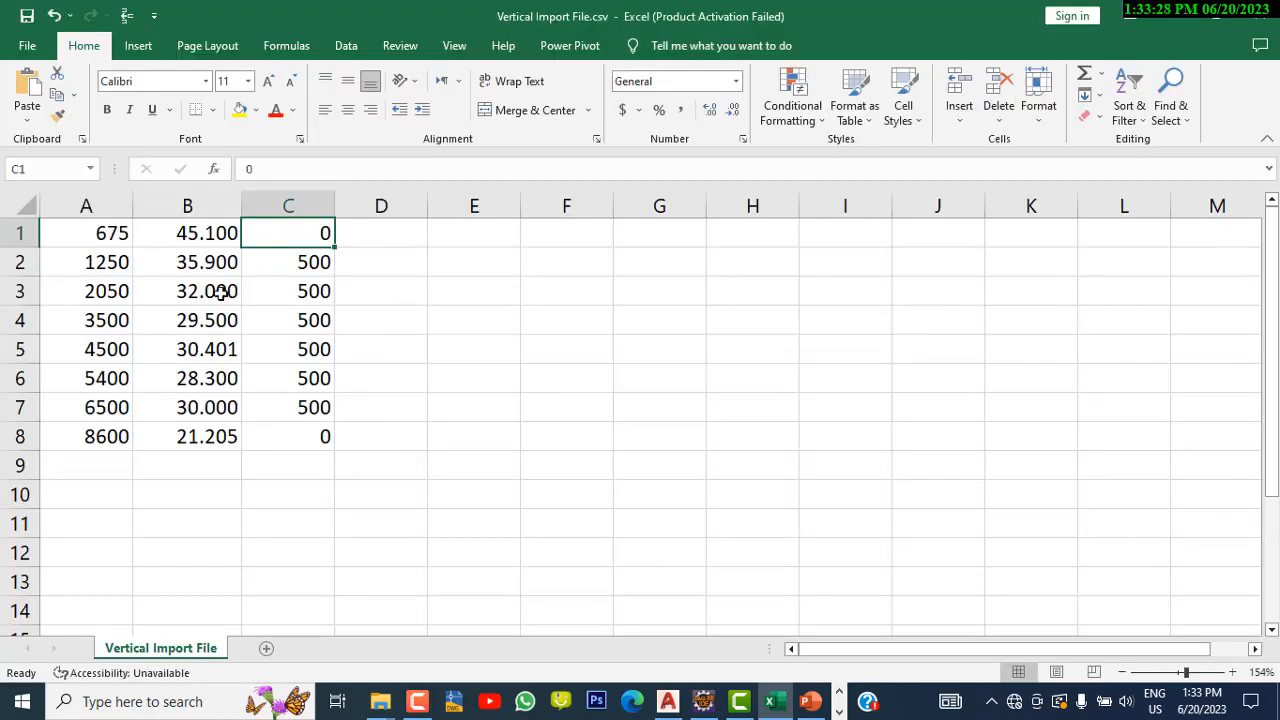
left_click(1258, 17)
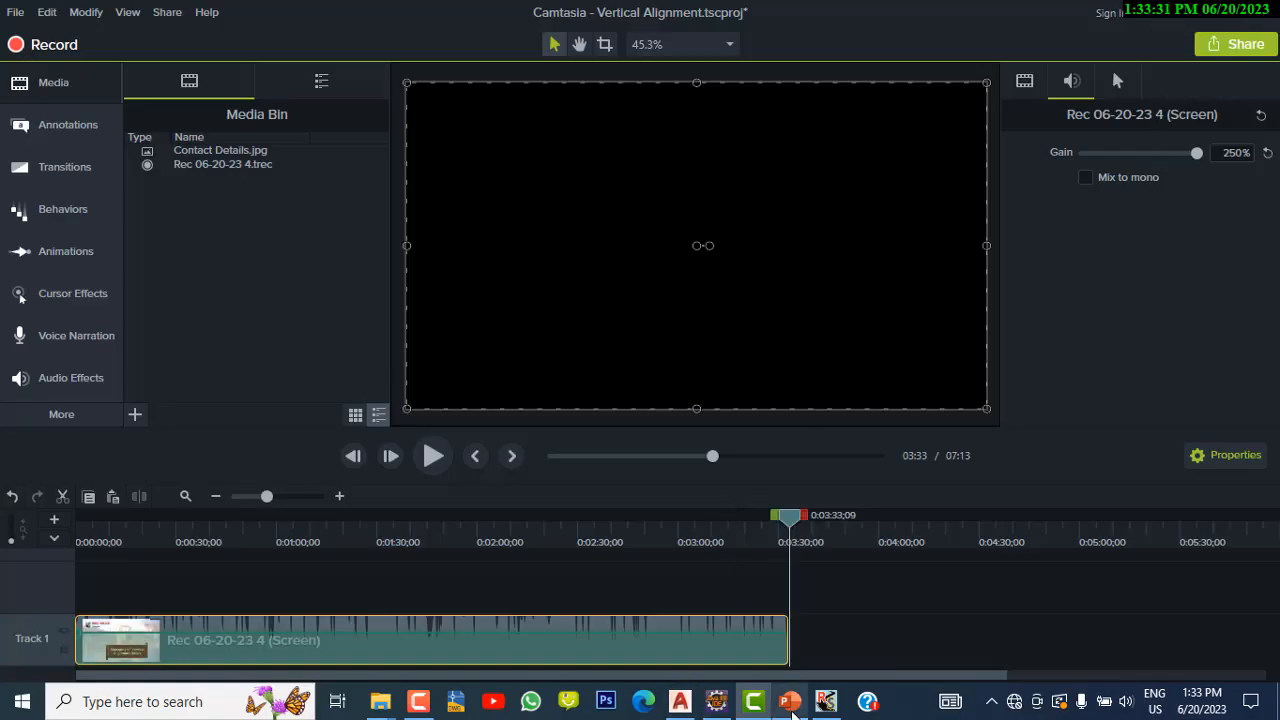
Switch to Road Solver and import Vertical Import File.csv from the Desktop into the PVI table, overwriting existing records
left_click(826, 701)
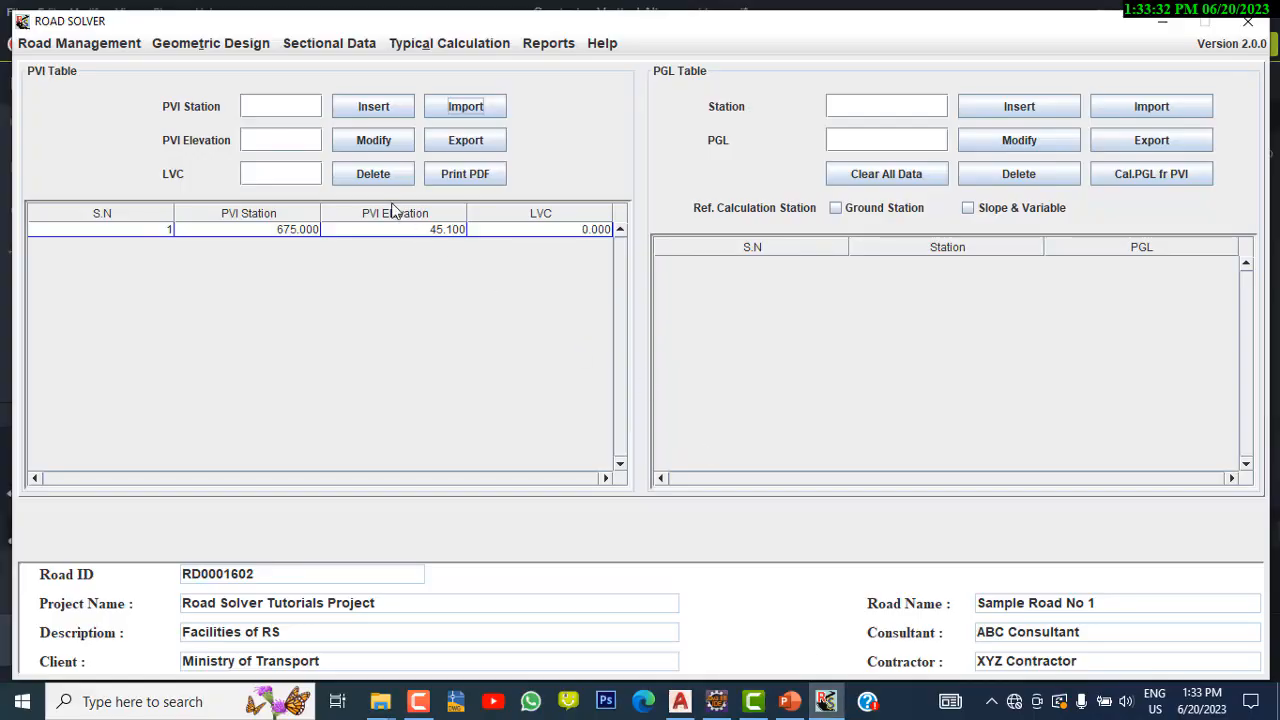
left_click(470, 107)
left_click(724, 243)
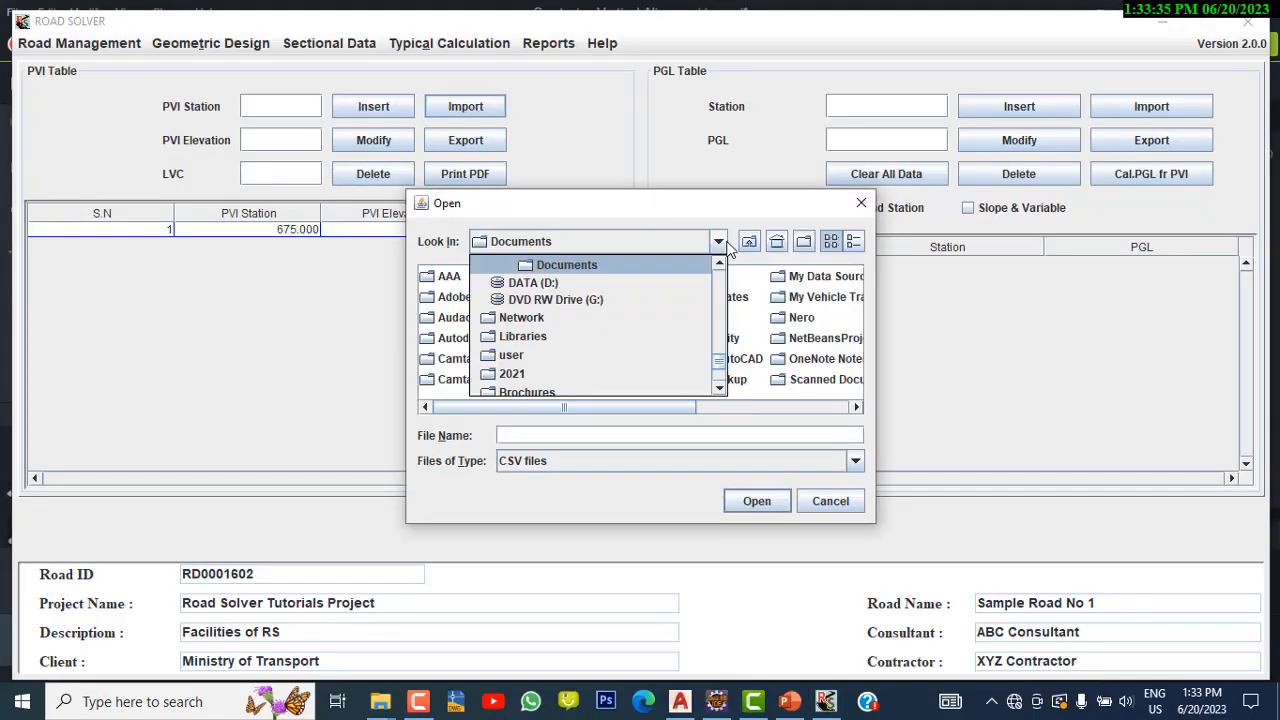
scroll(727, 377, "up", 10)
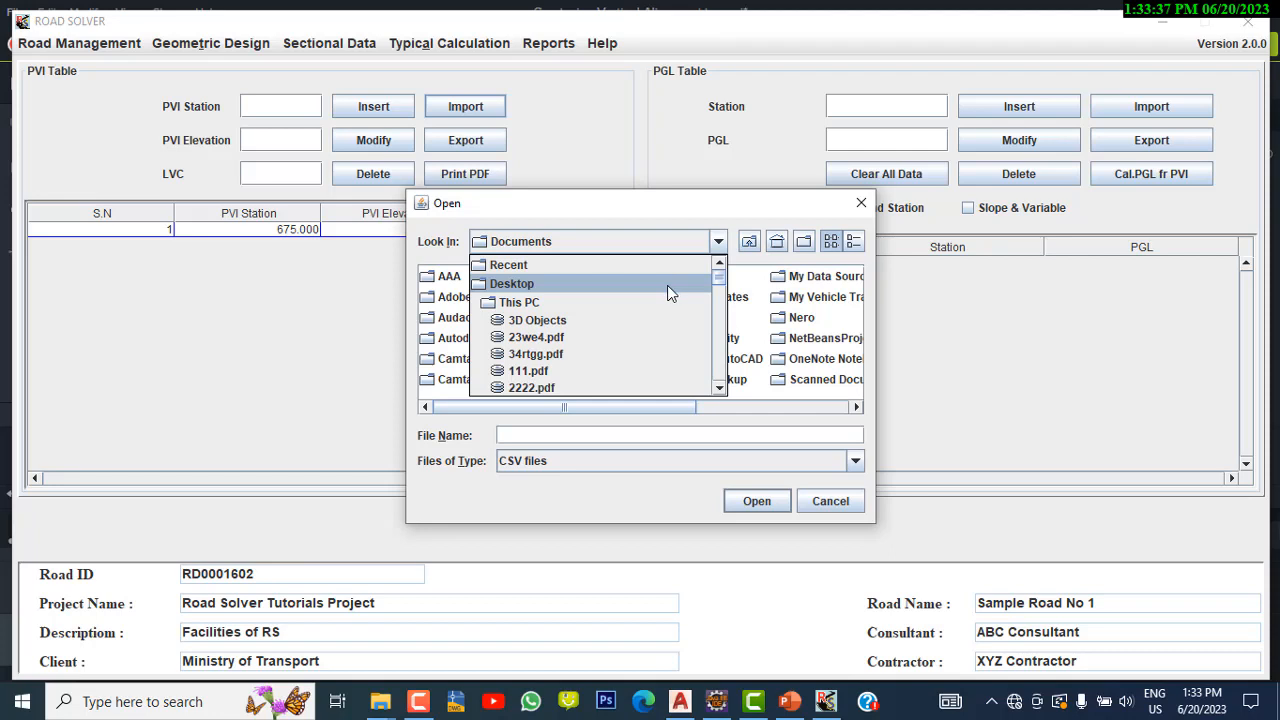
left_click(667, 285)
left_click(792, 300)
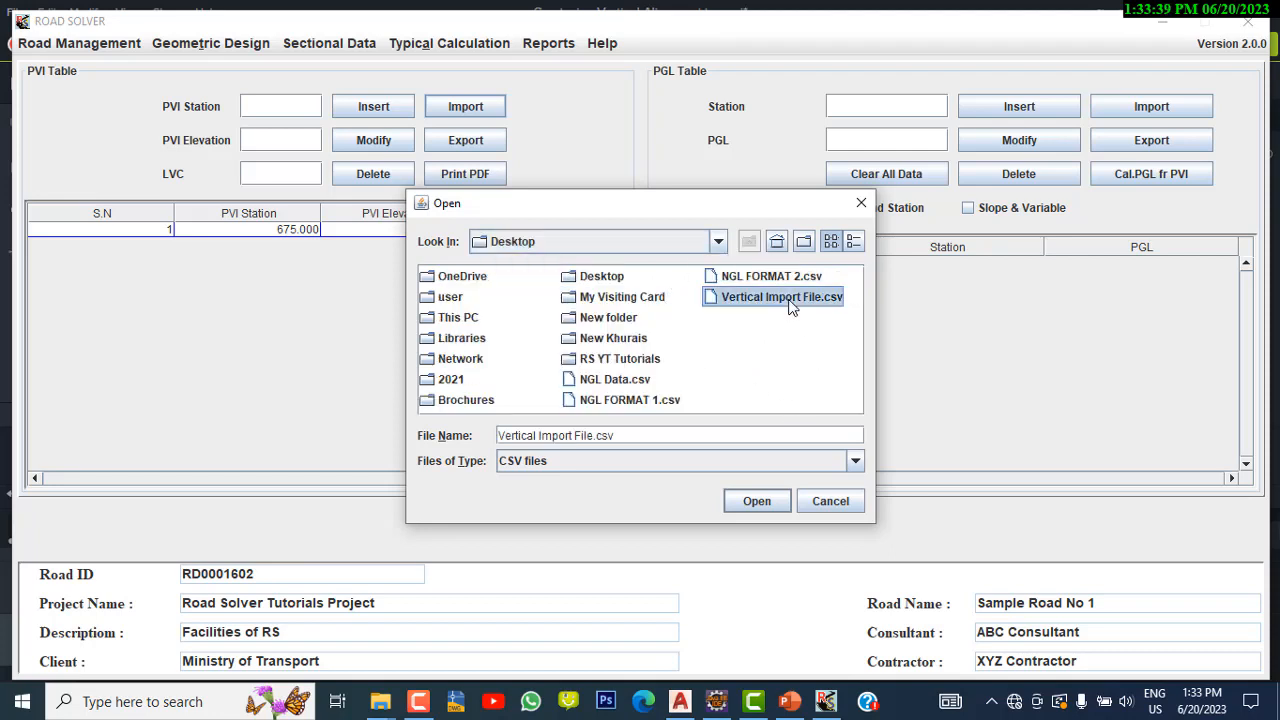
left_click(757, 504)
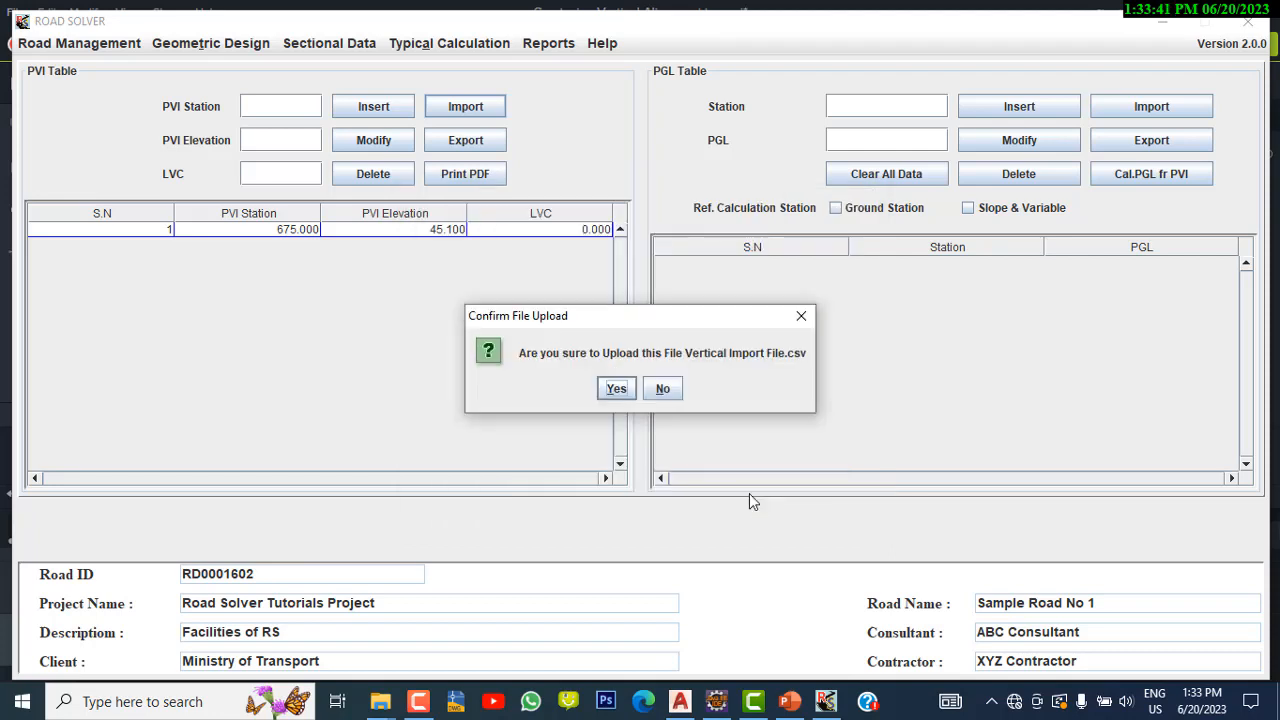
left_click(612, 387)
left_click(614, 378)
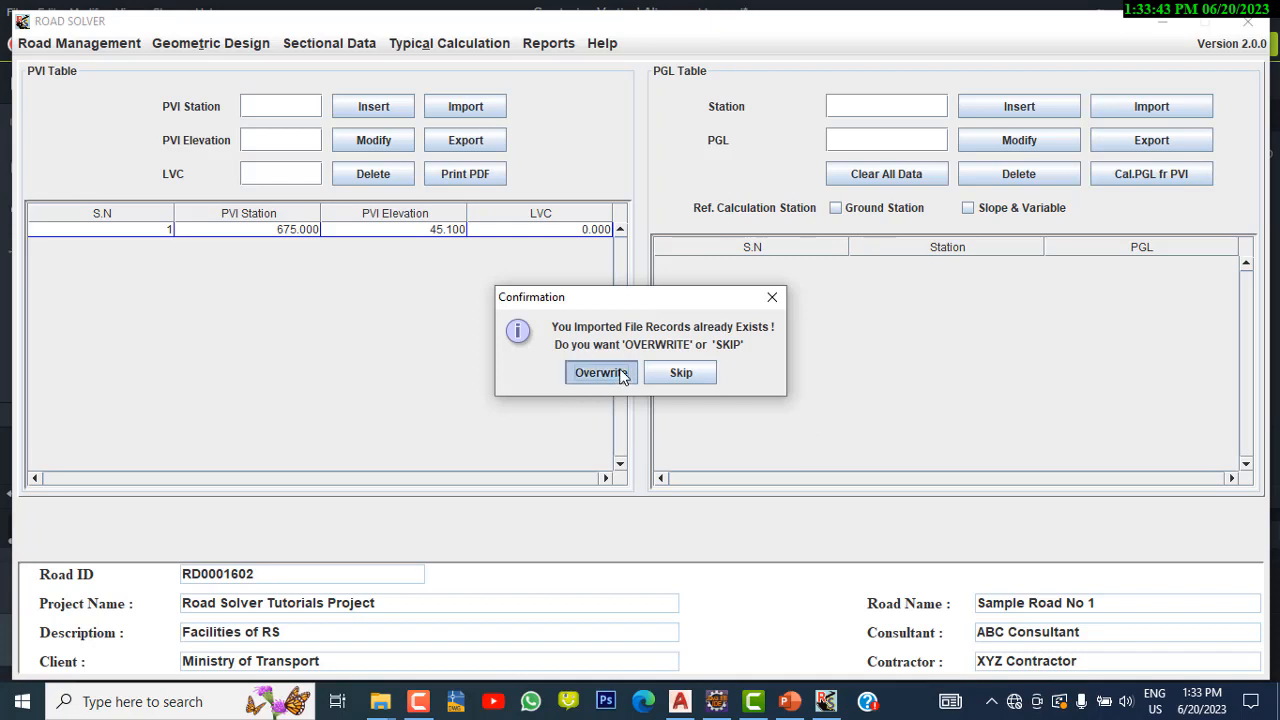
left_click(638, 371)
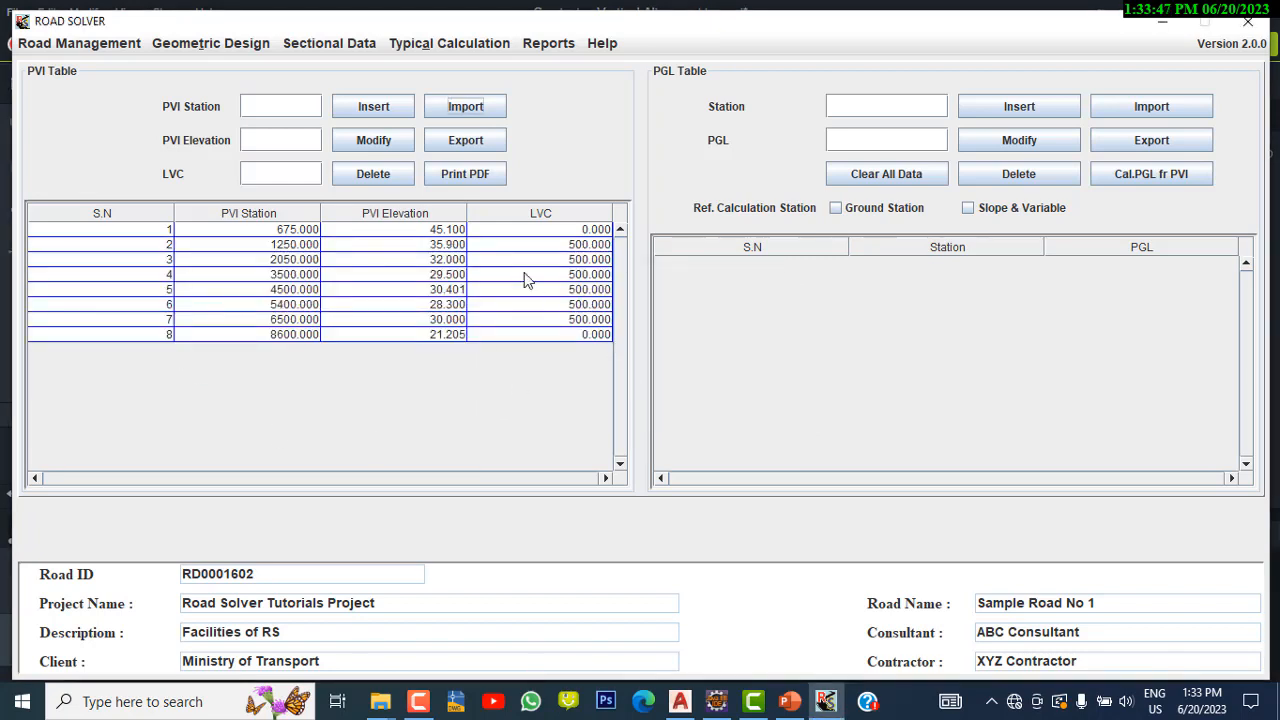
Open the PVI export dialog and cancel it, and view the PVI table's PDF printout before closing it
left_click(477, 143)
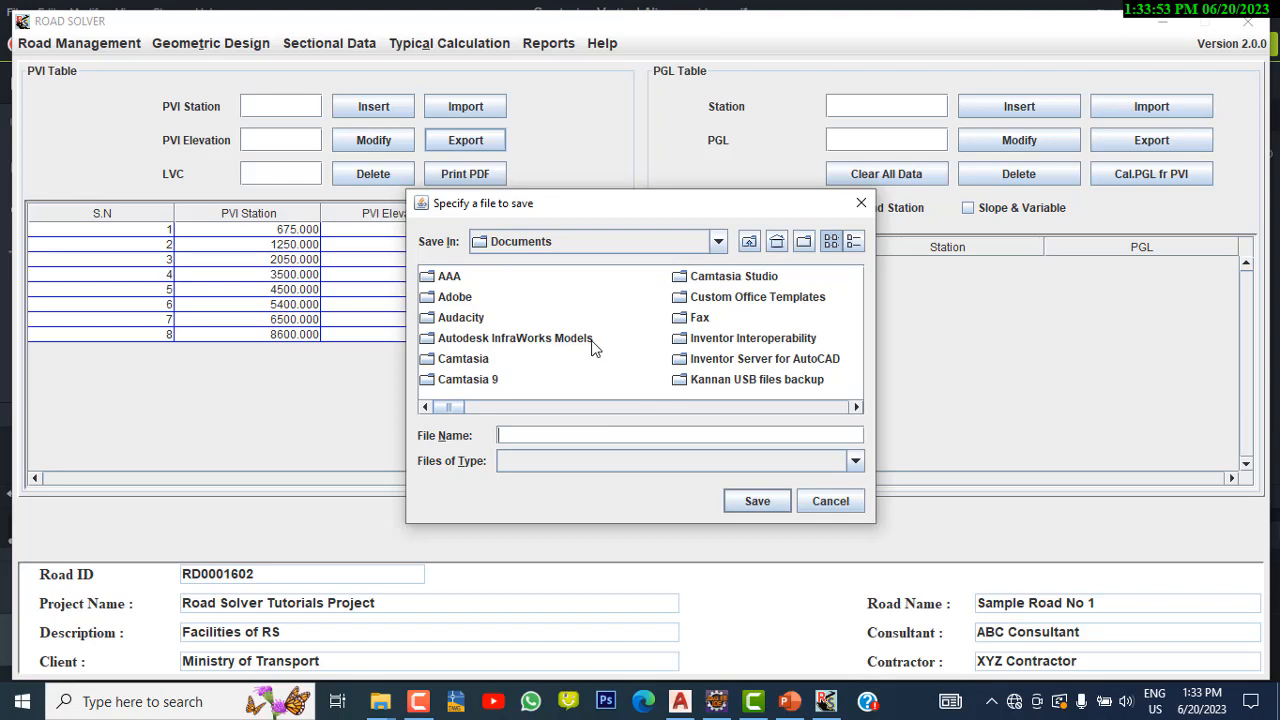
left_click(831, 502)
left_click(487, 175)
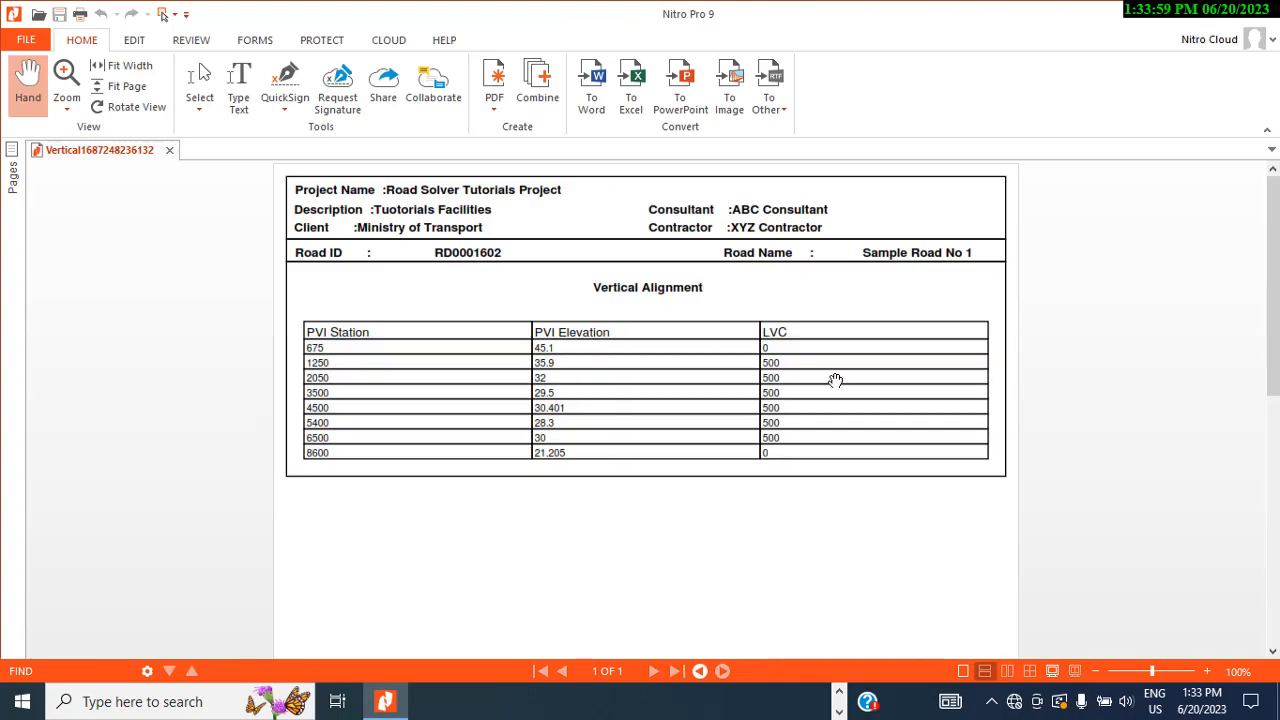
left_click(1263, 22)
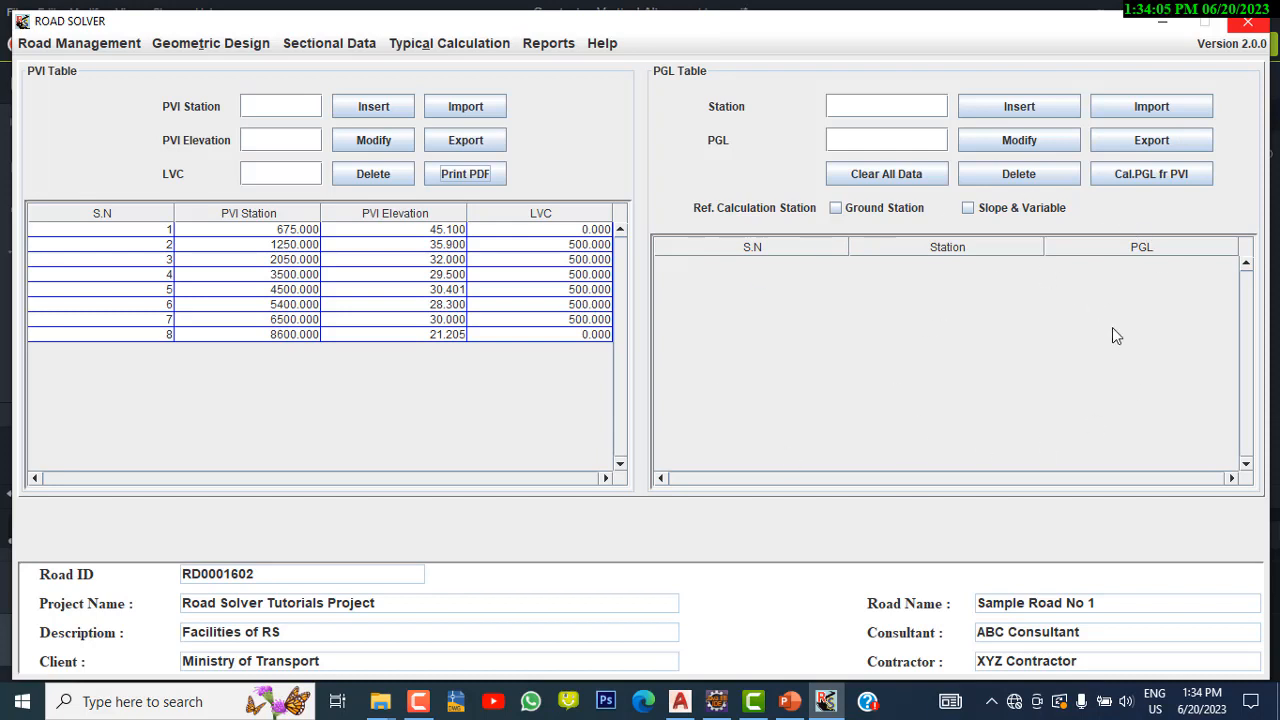
Insert a PGL row for station 675 with a PGL of 49.152
left_click(867, 108)
left_click(869, 131)
type("49.152")
left_click(1011, 111)
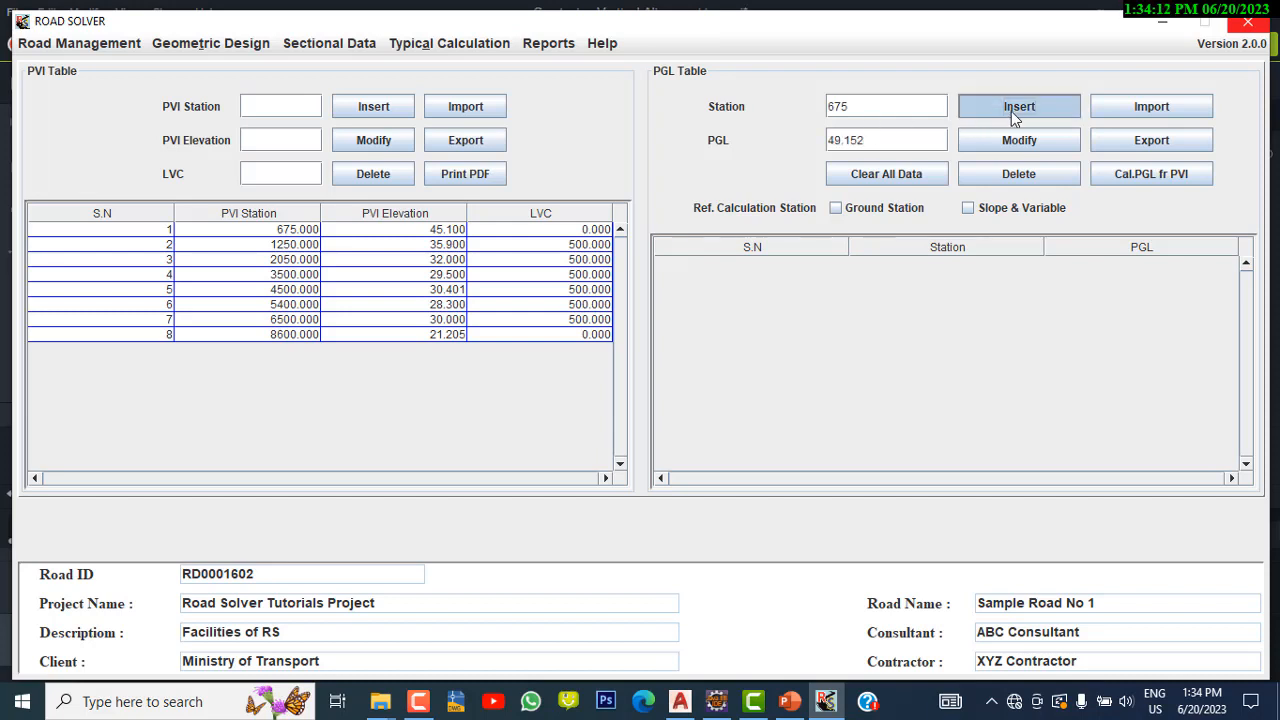
Insert a PGL row for station 800 with a PGL of 425.65
left_click(869, 102)
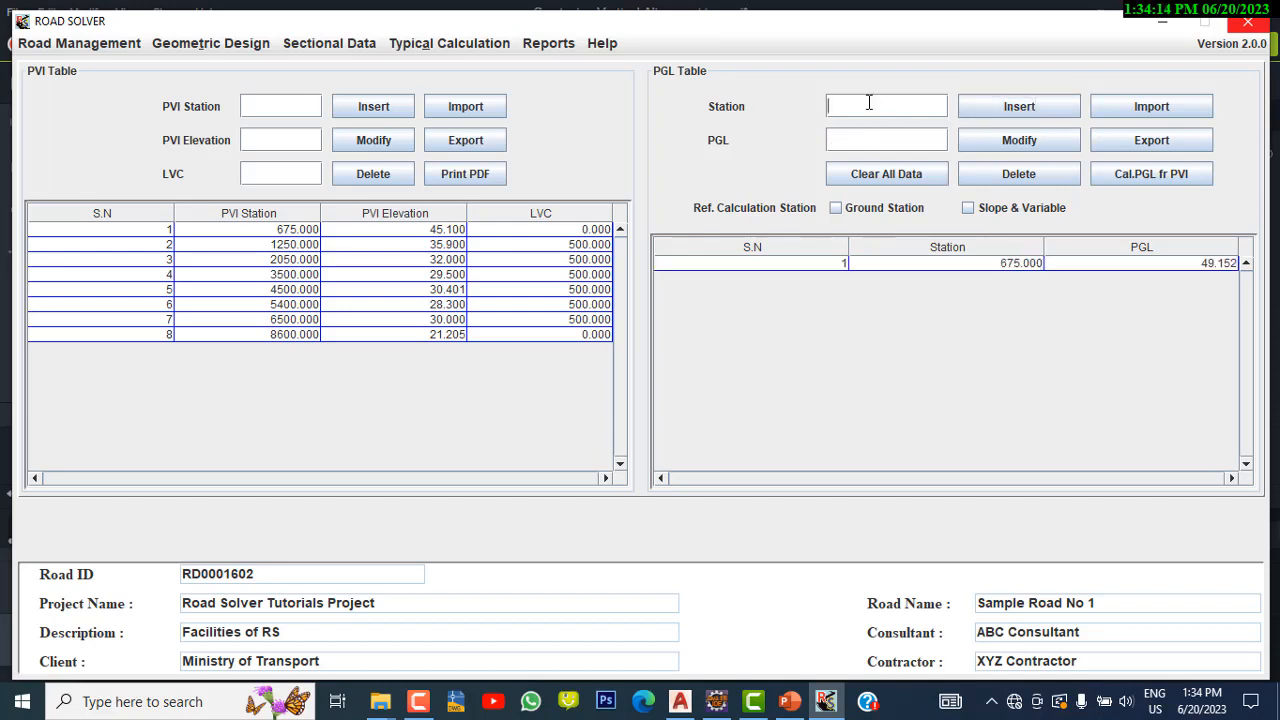
left_click(906, 145)
type("425.65")
left_click(1031, 104)
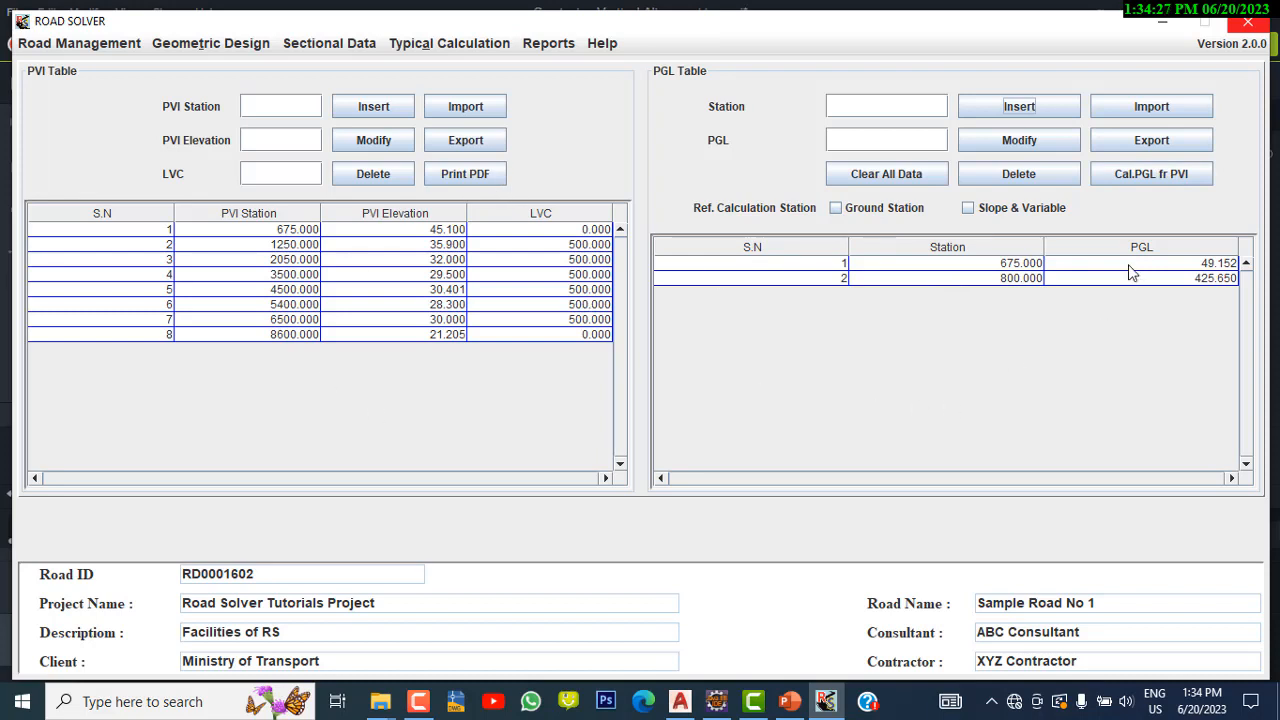
Try to calculate the PGL table from the PVI data, first without a reference station and again with Ground Station as reference
left_click(1151, 180)
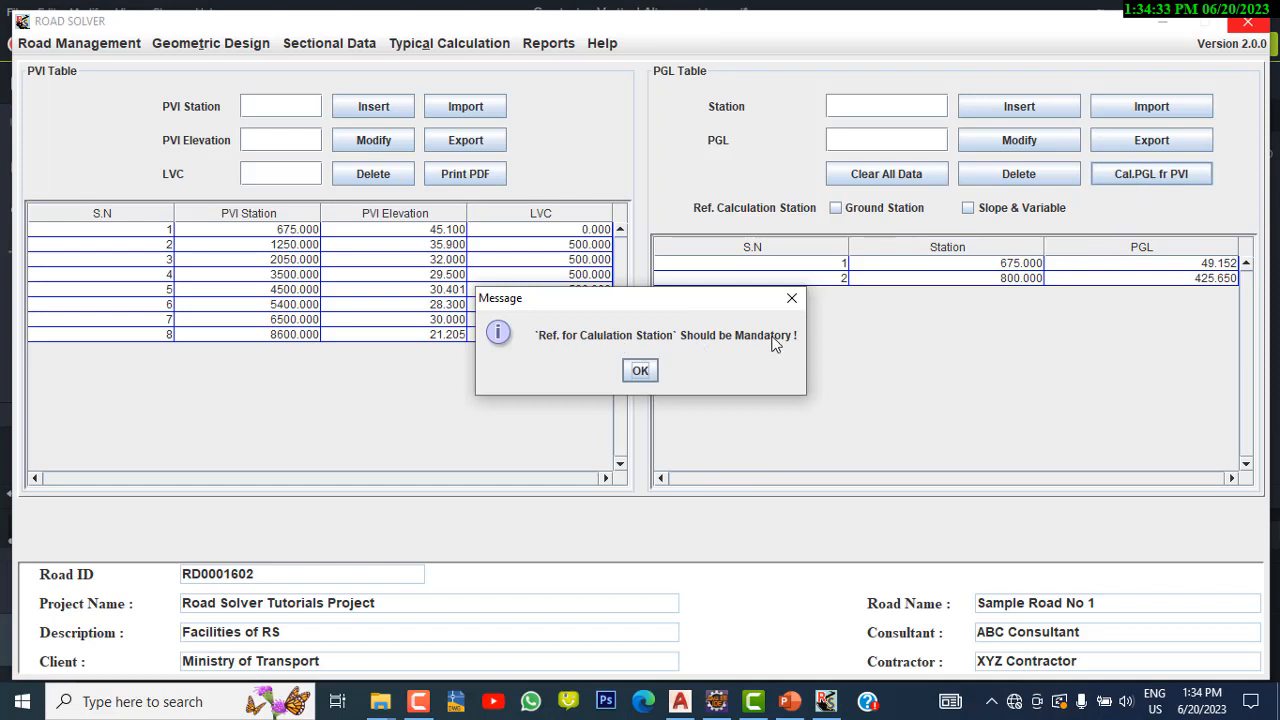
left_click(637, 376)
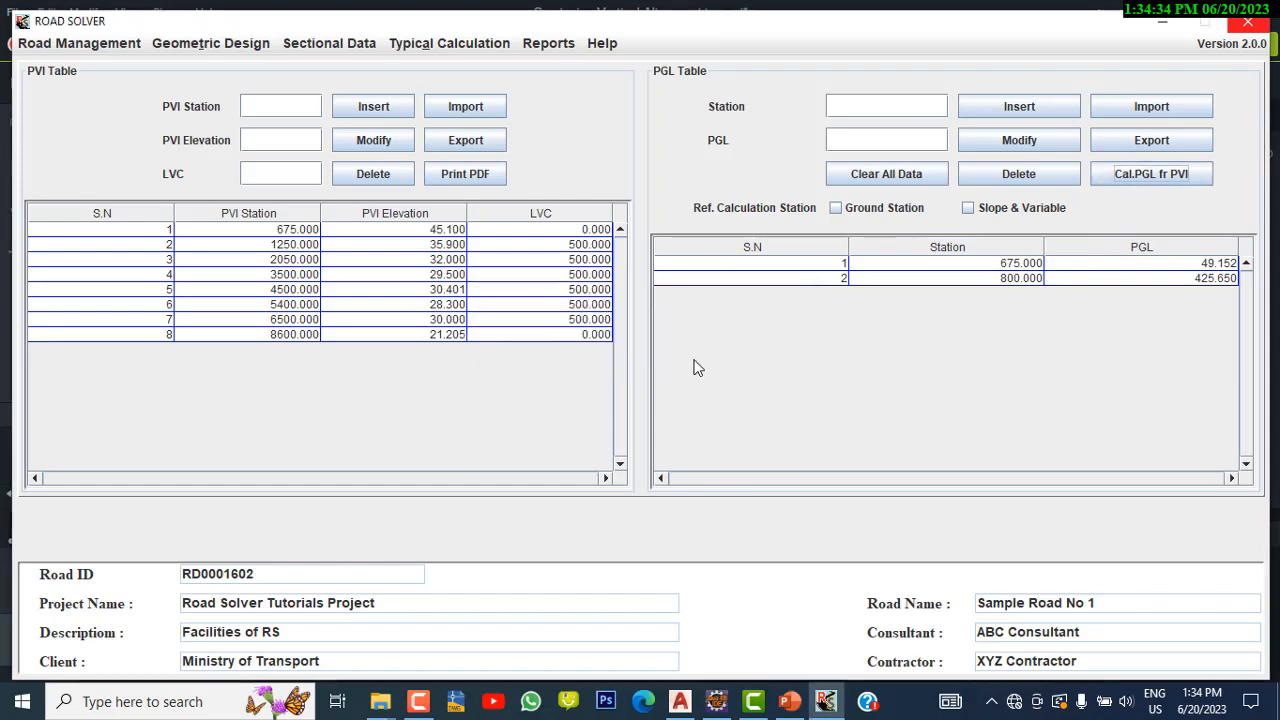
left_click(836, 209)
left_click(1172, 176)
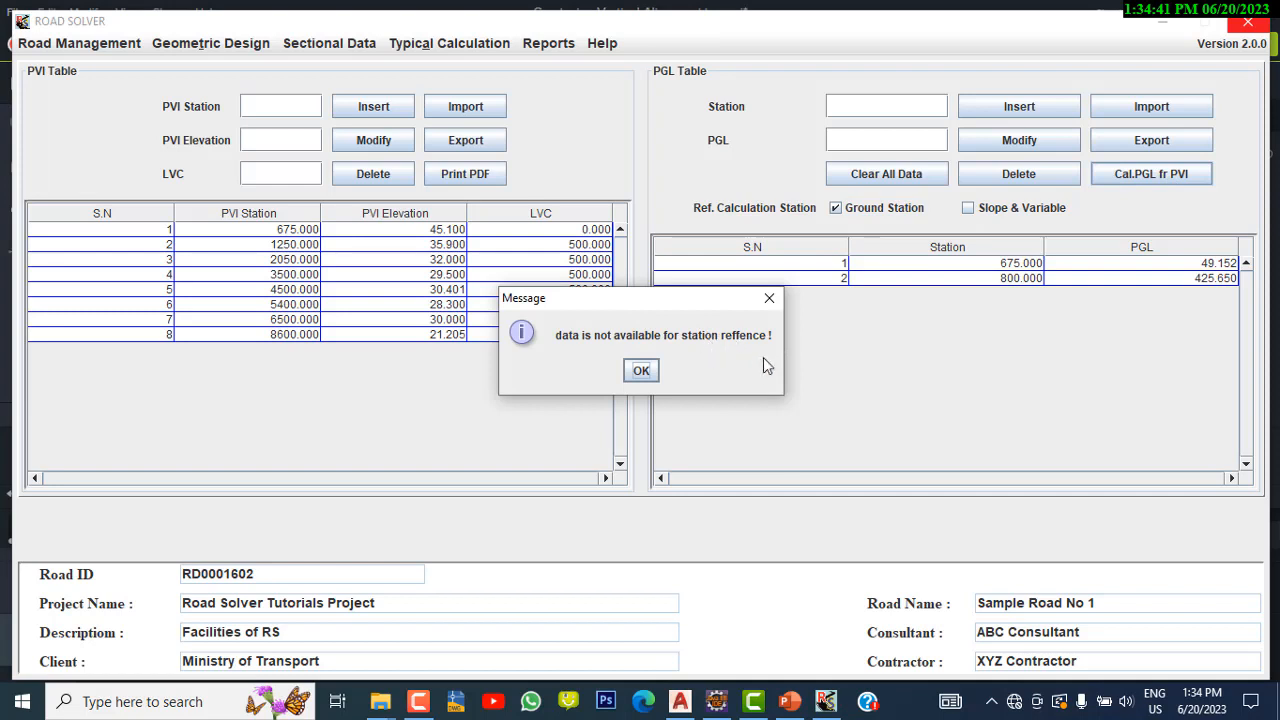
left_click(640, 377)
Open the Ground Levels data page and start a data import
left_click(340, 44)
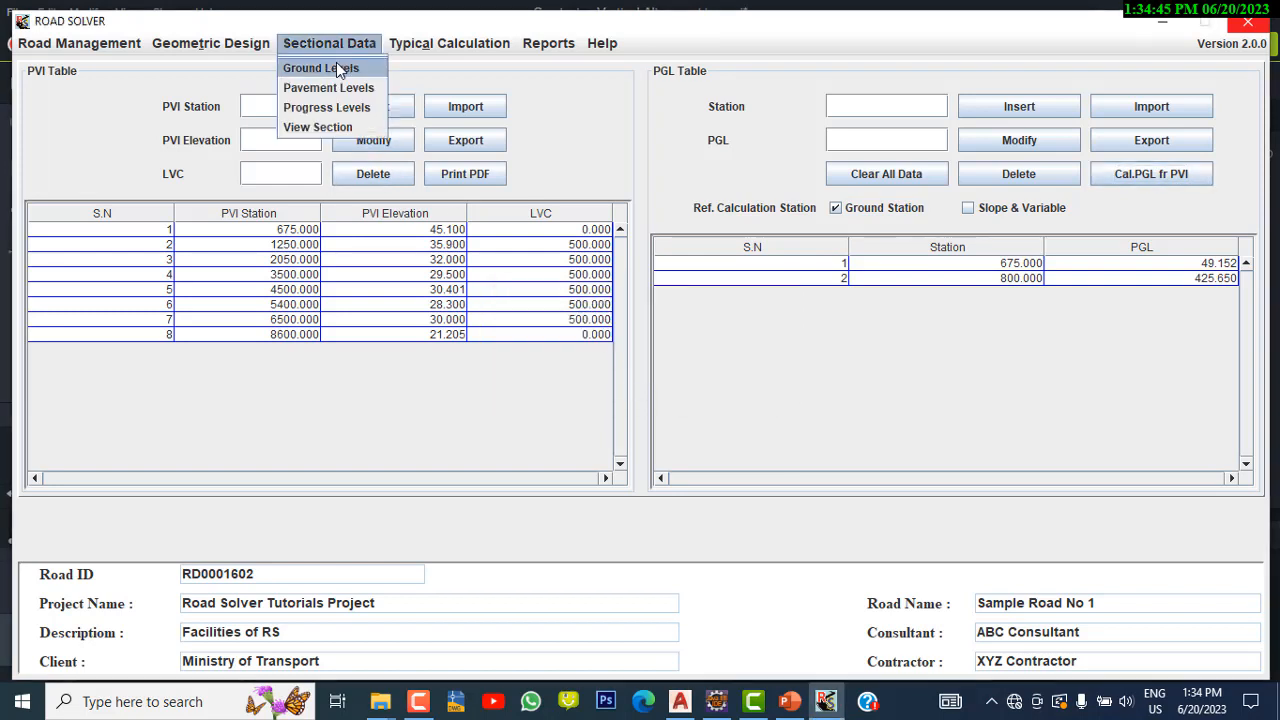
left_click(320, 68)
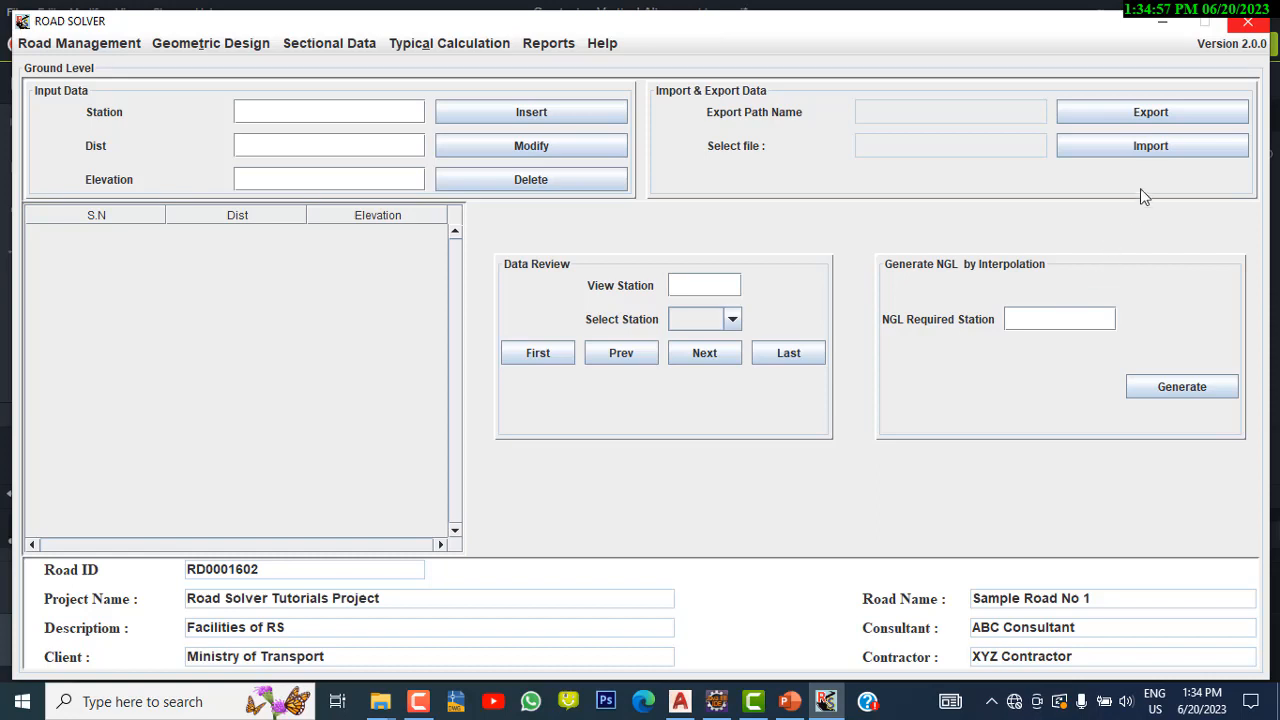
left_click(1156, 152)
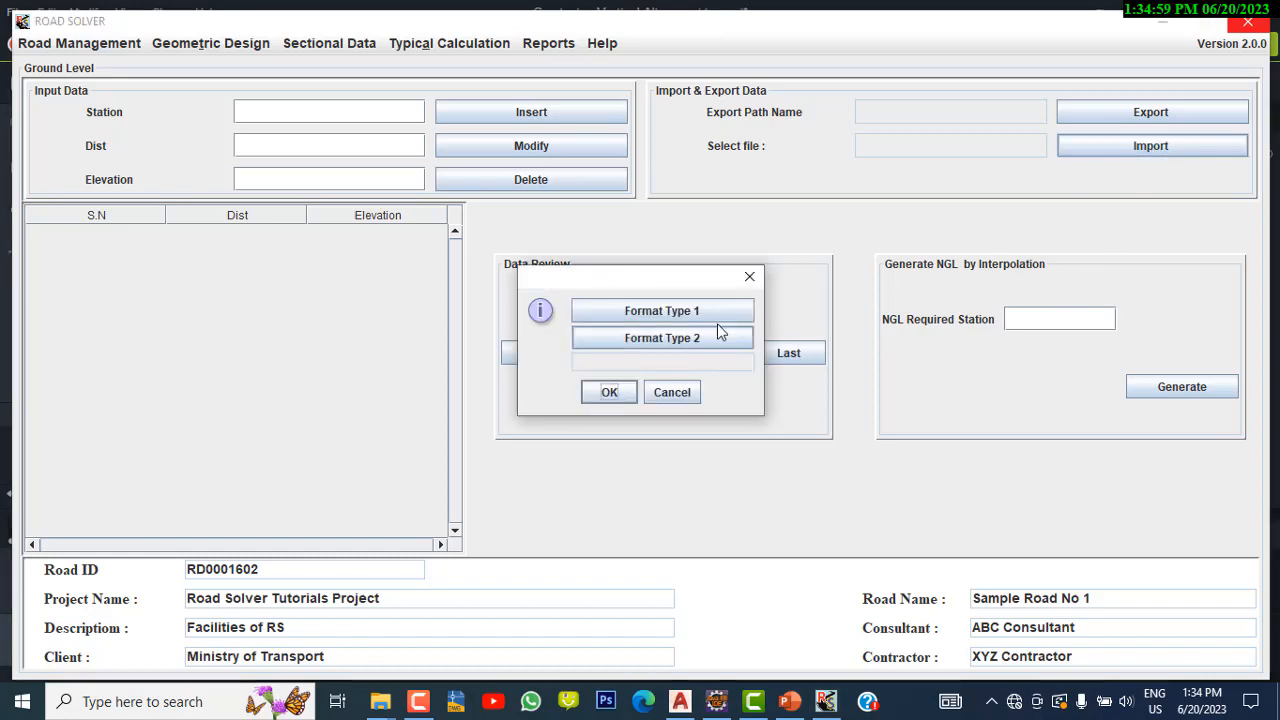
left_click(714, 312)
left_click(718, 241)
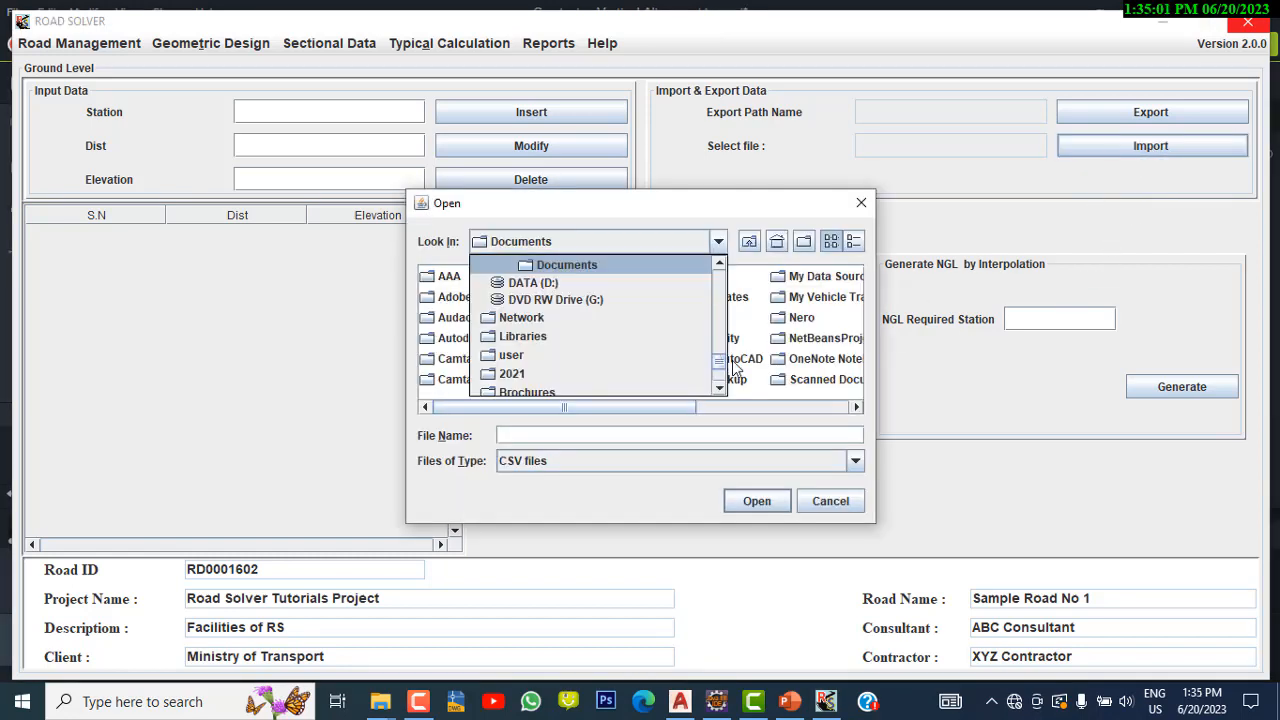
left_click_drag(720, 362, 720, 265)
left_click(654, 283)
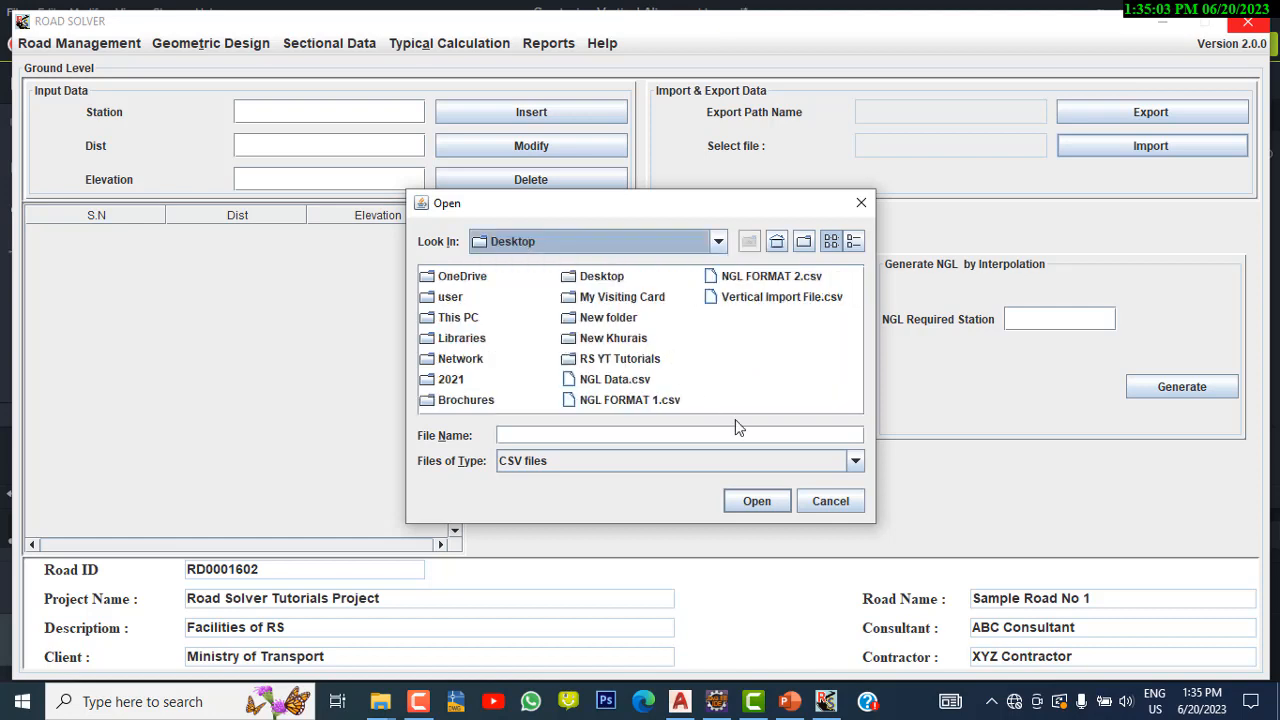
left_click(634, 404)
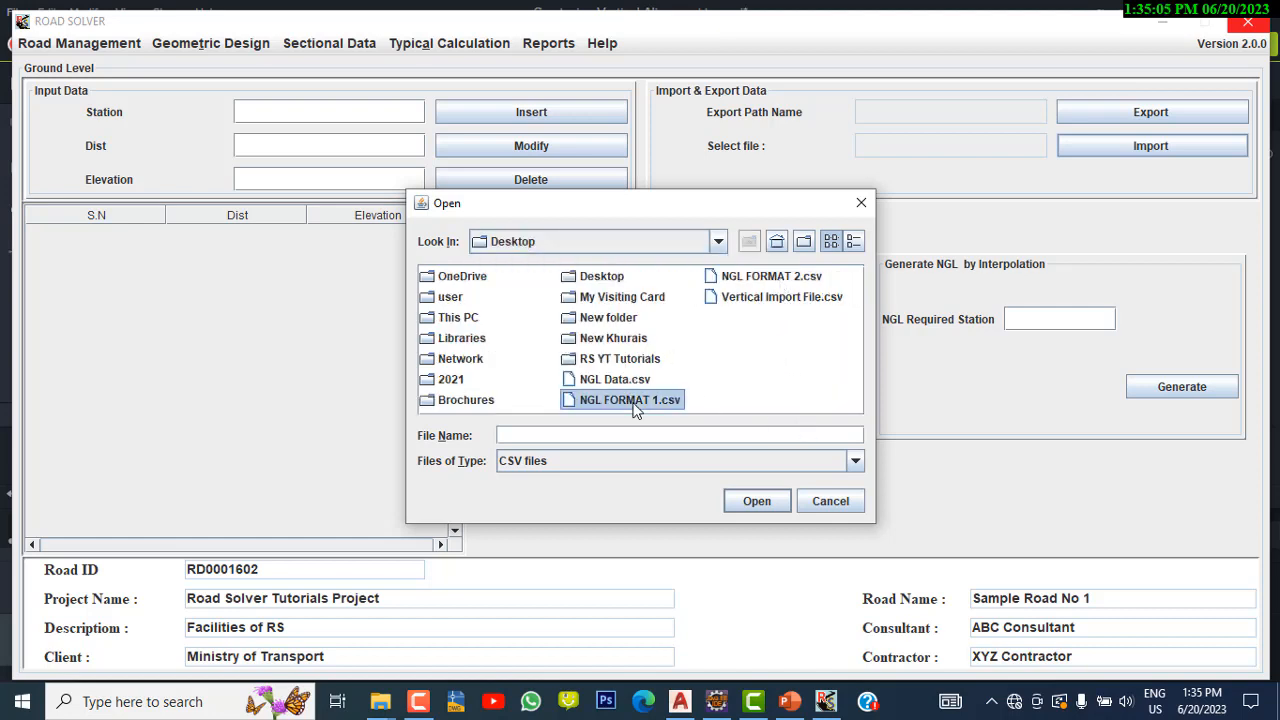
left_click(757, 502)
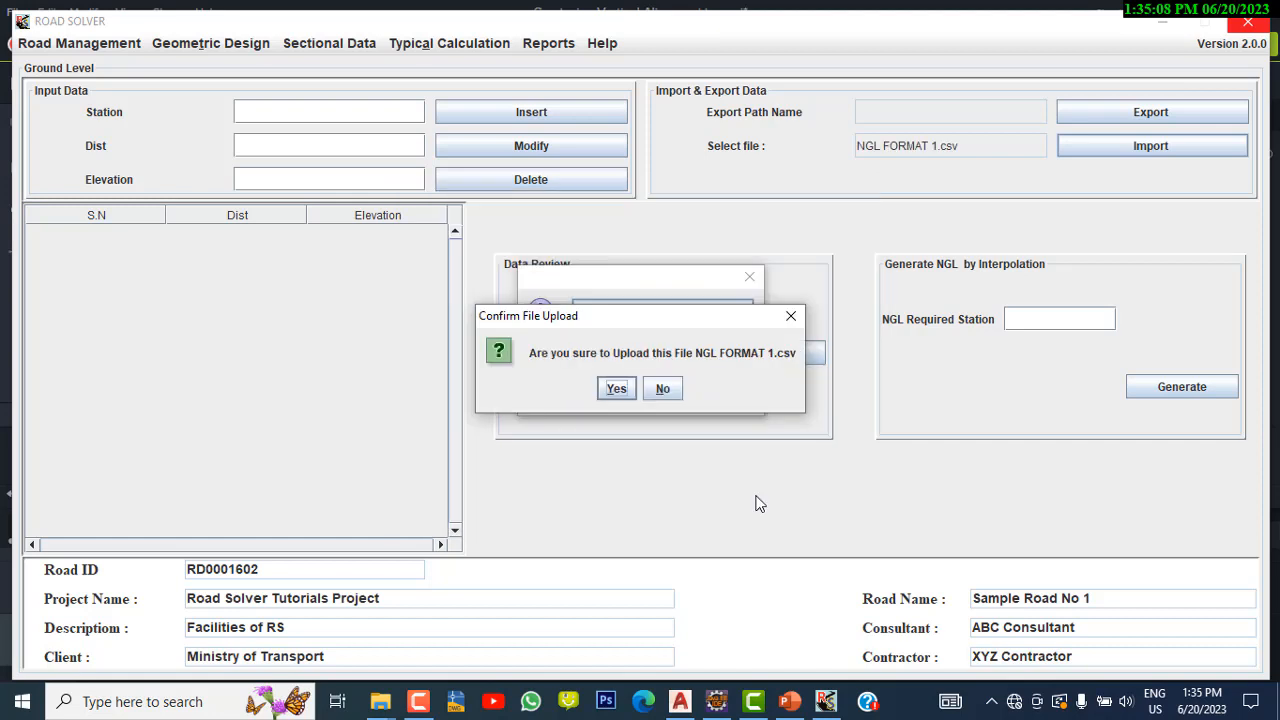
left_click(791, 317)
Import NGL Data.csv from the Desktop into the ground levels using Format Type 1 and confirm the upload
left_click(690, 312)
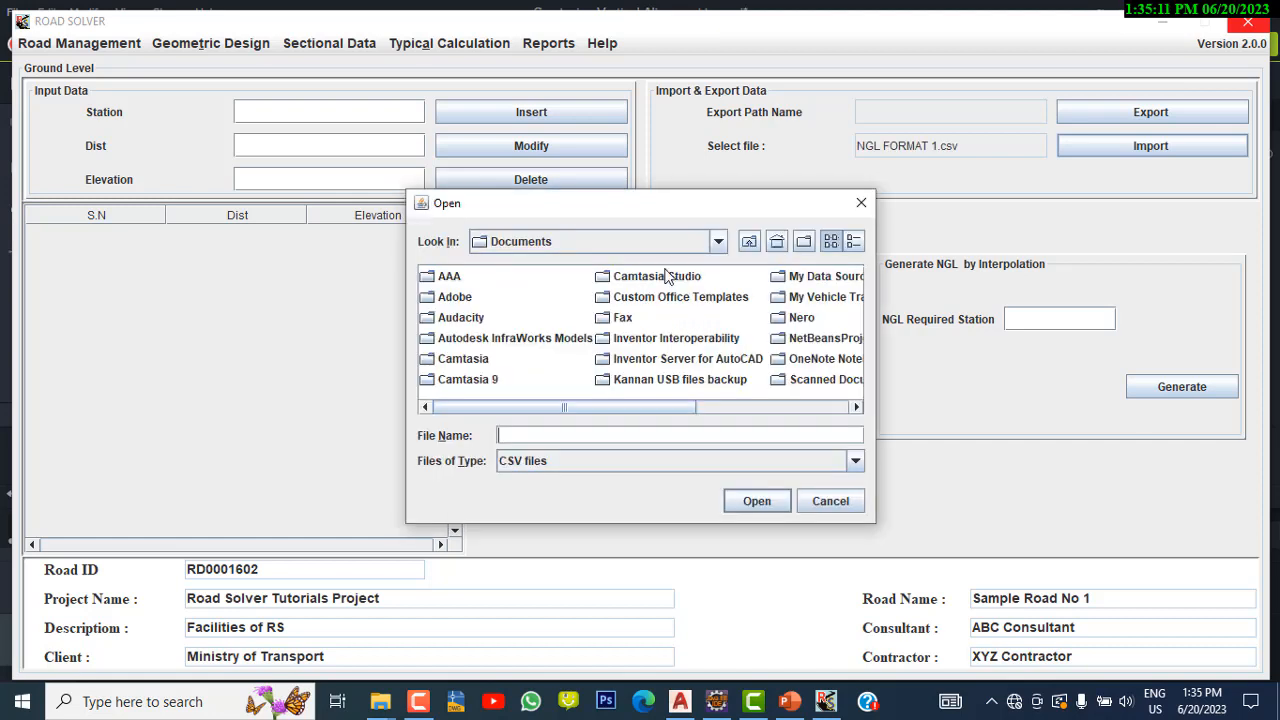
left_click(720, 241)
left_click_drag(718, 361, 718, 270)
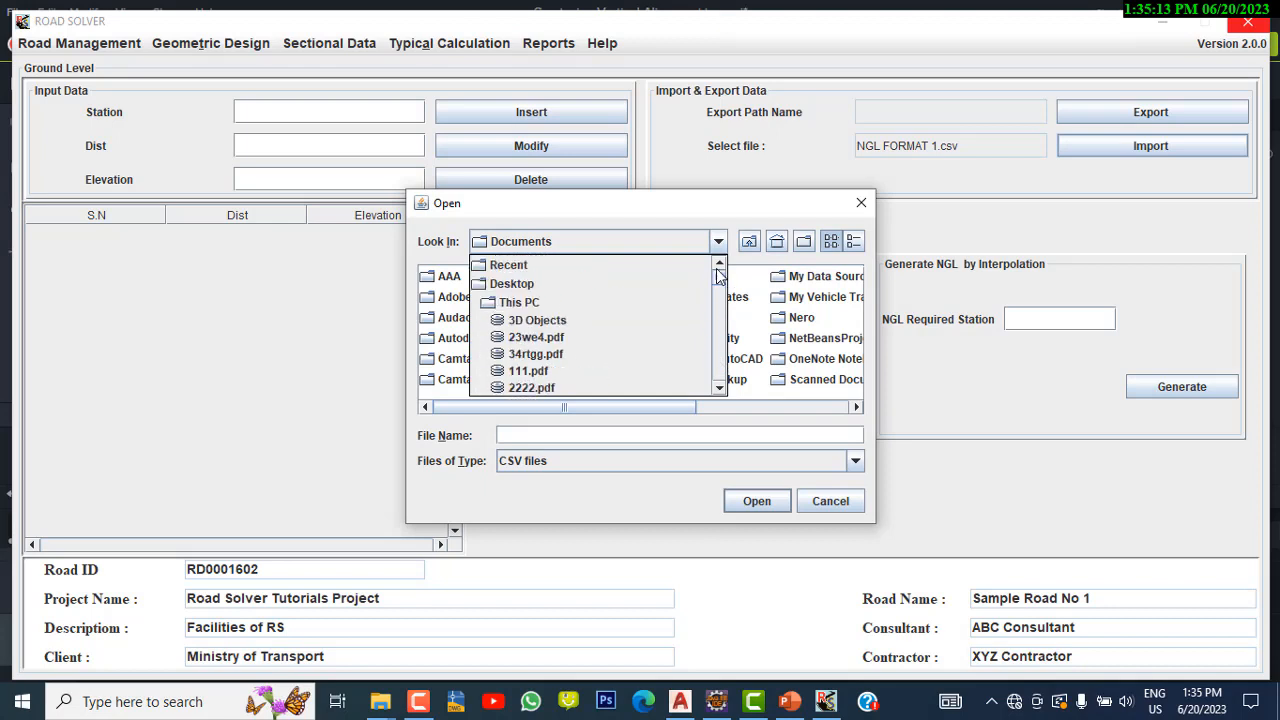
left_click(629, 283)
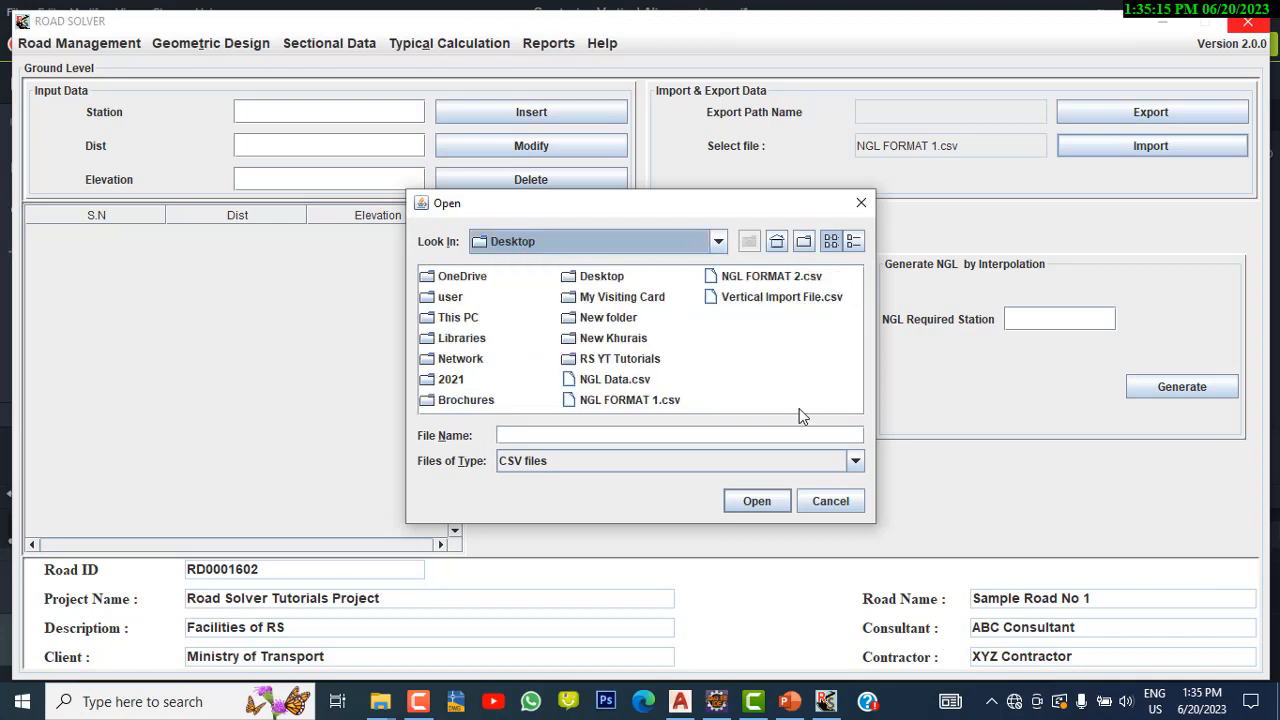
left_click(622, 382)
left_click(770, 510)
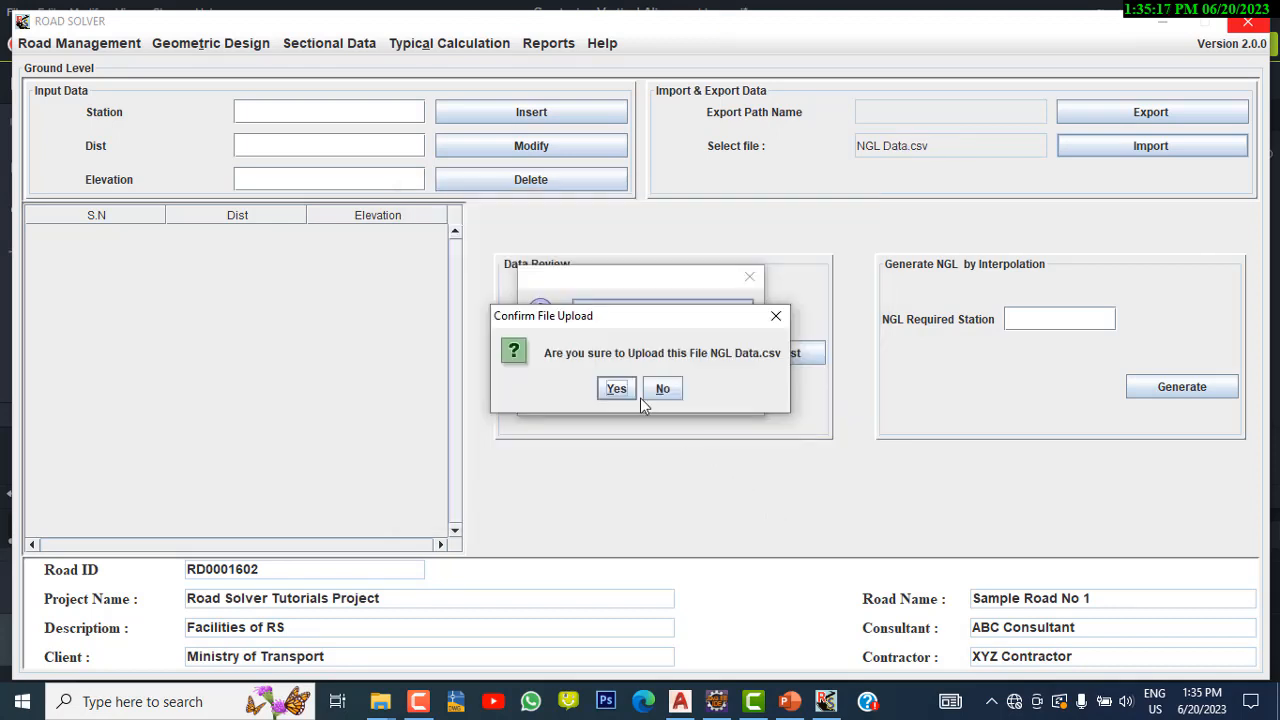
left_click(610, 391)
left_click(603, 393)
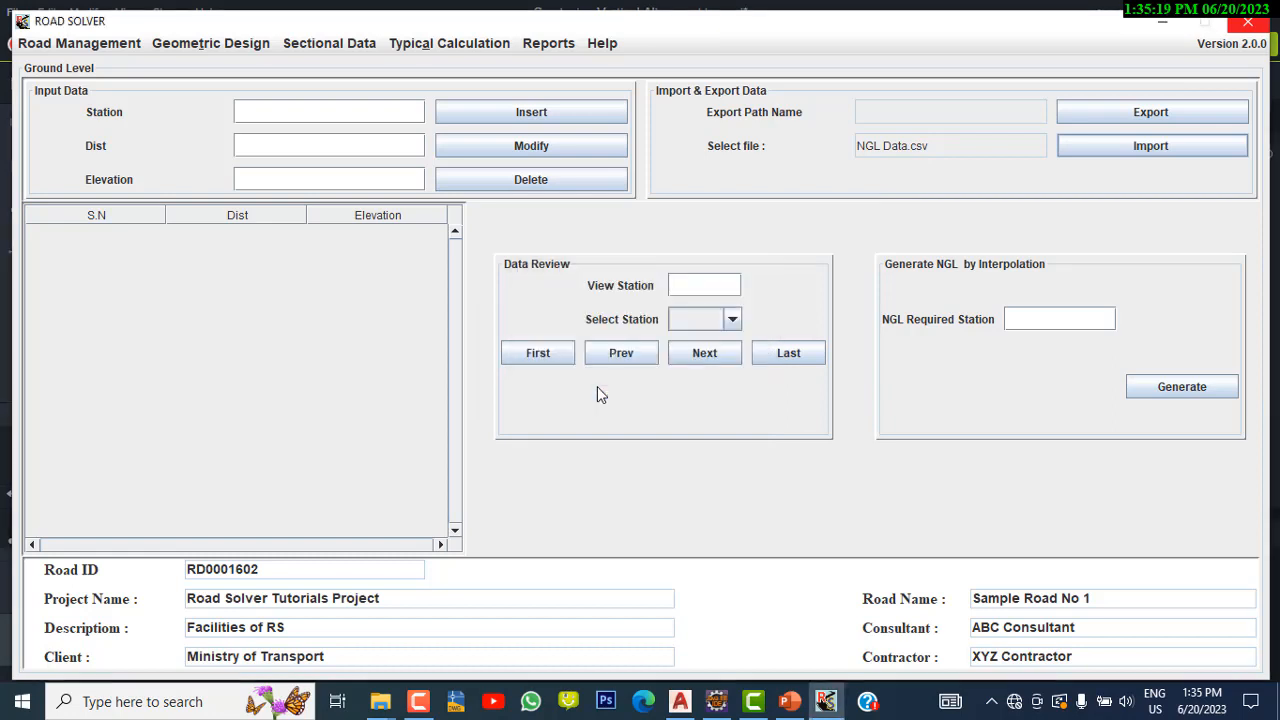
left_click(645, 372)
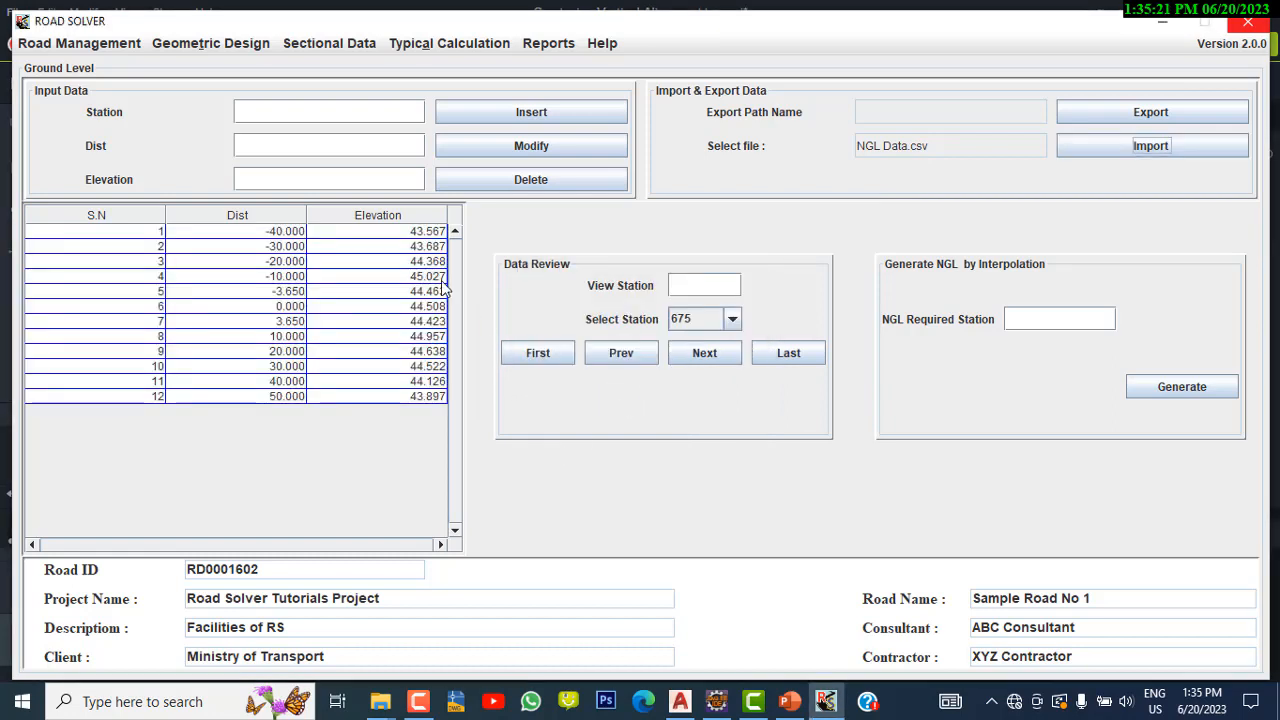
Review the imported ground levels station by station, from 675 through 775
left_click(704, 353)
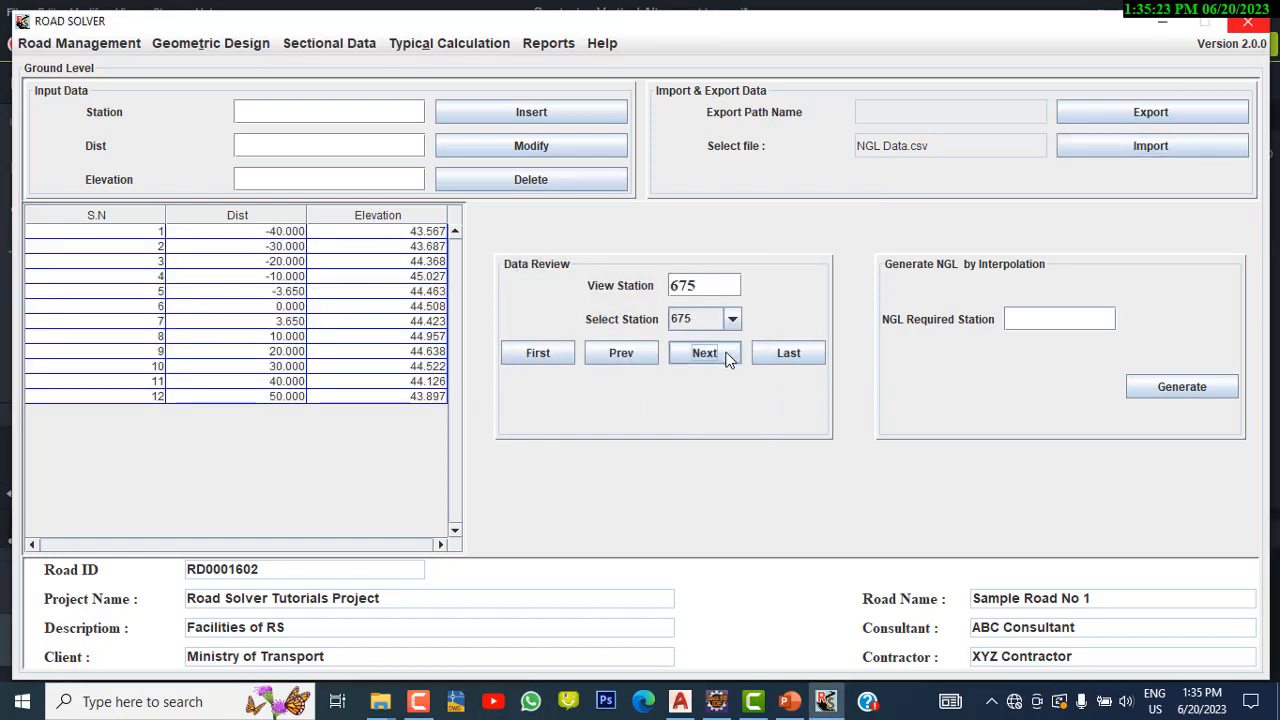
left_click(704, 353)
left_click(704, 353)
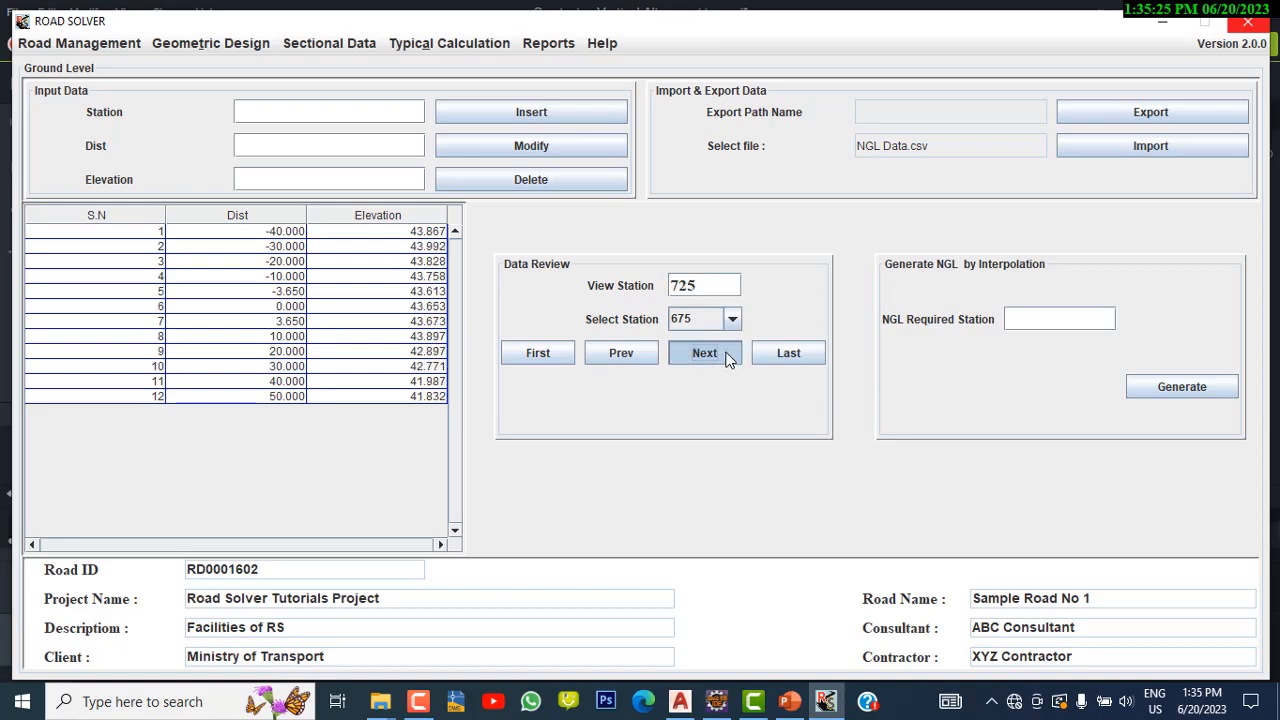
left_click(725, 357)
left_click(725, 357)
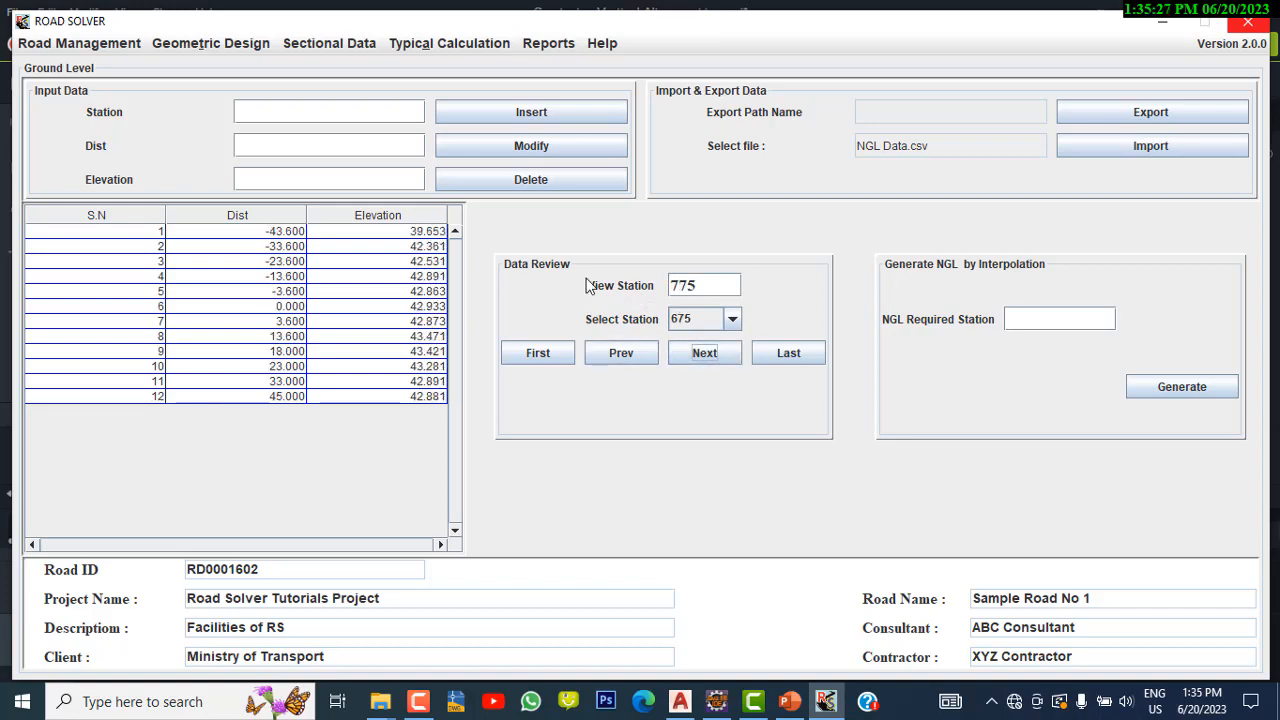
Return to the vertical alignment tables and calculate the PGL from the PVI data with Ground Station as reference
left_click(258, 48)
left_click(238, 88)
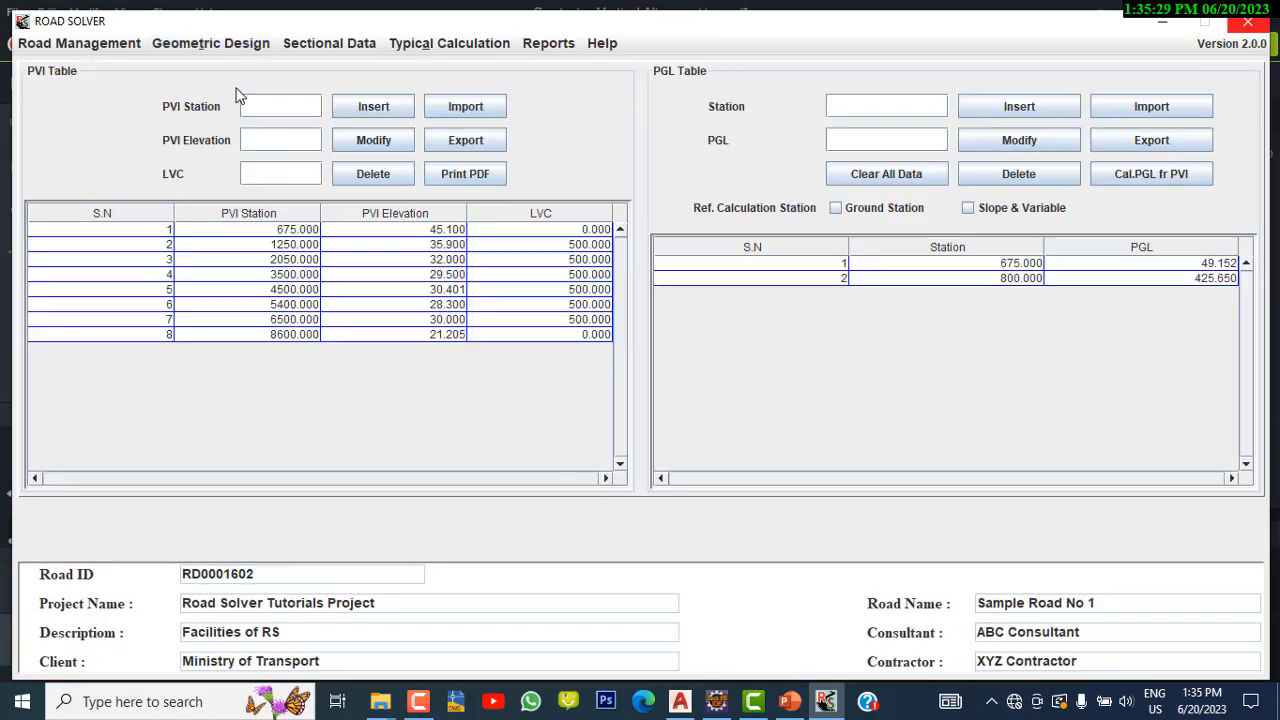
left_click(836, 208)
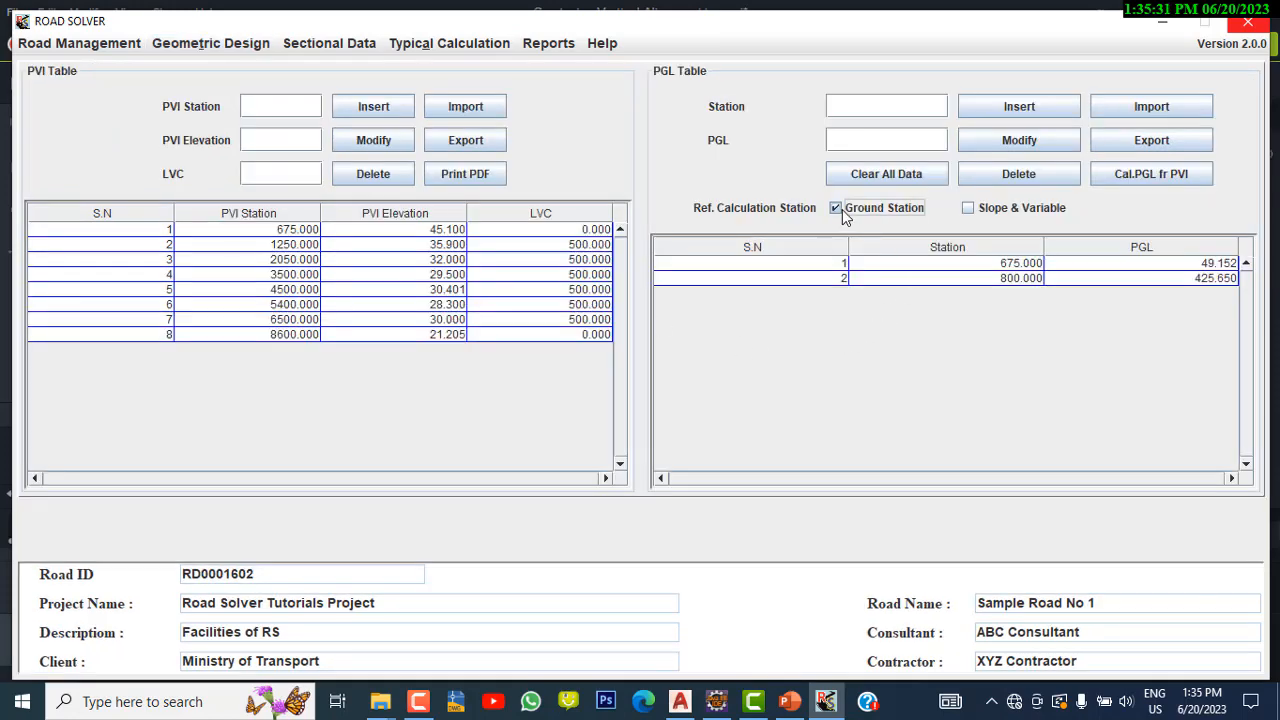
left_click(1168, 180)
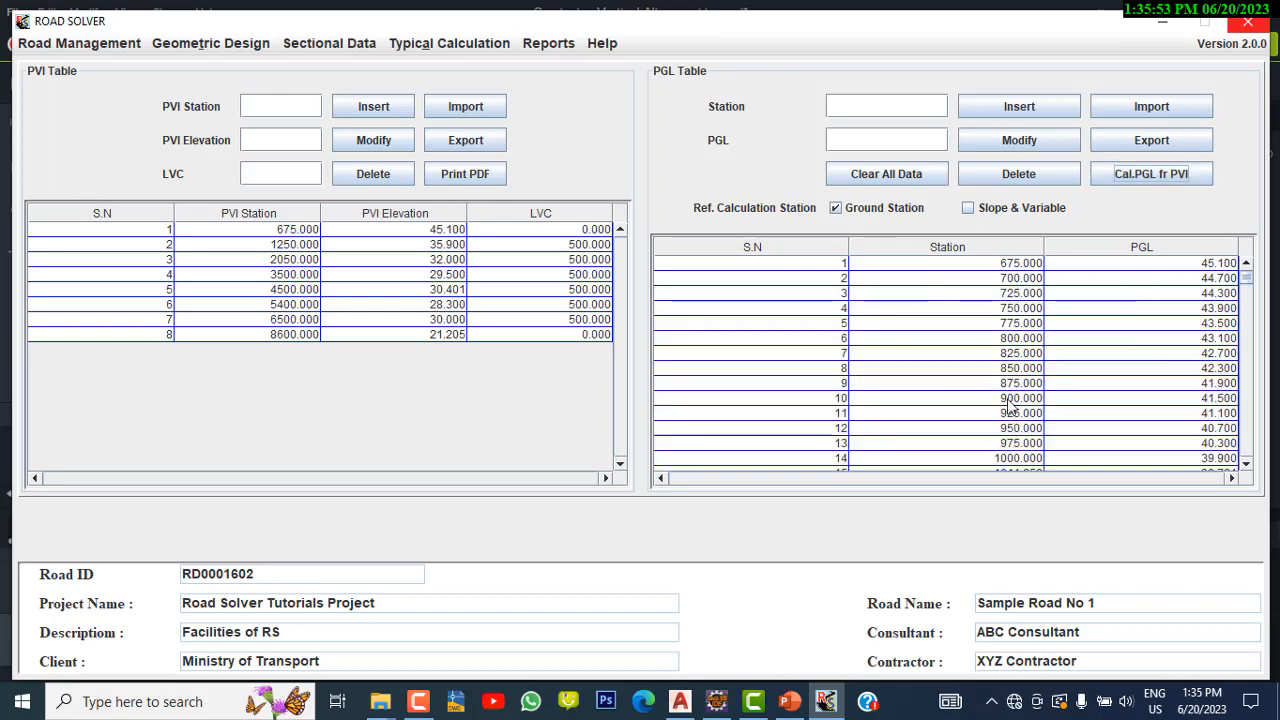
Modify the PGL of station 775 to 43.515
left_click(1022, 324)
left_click(884, 142)
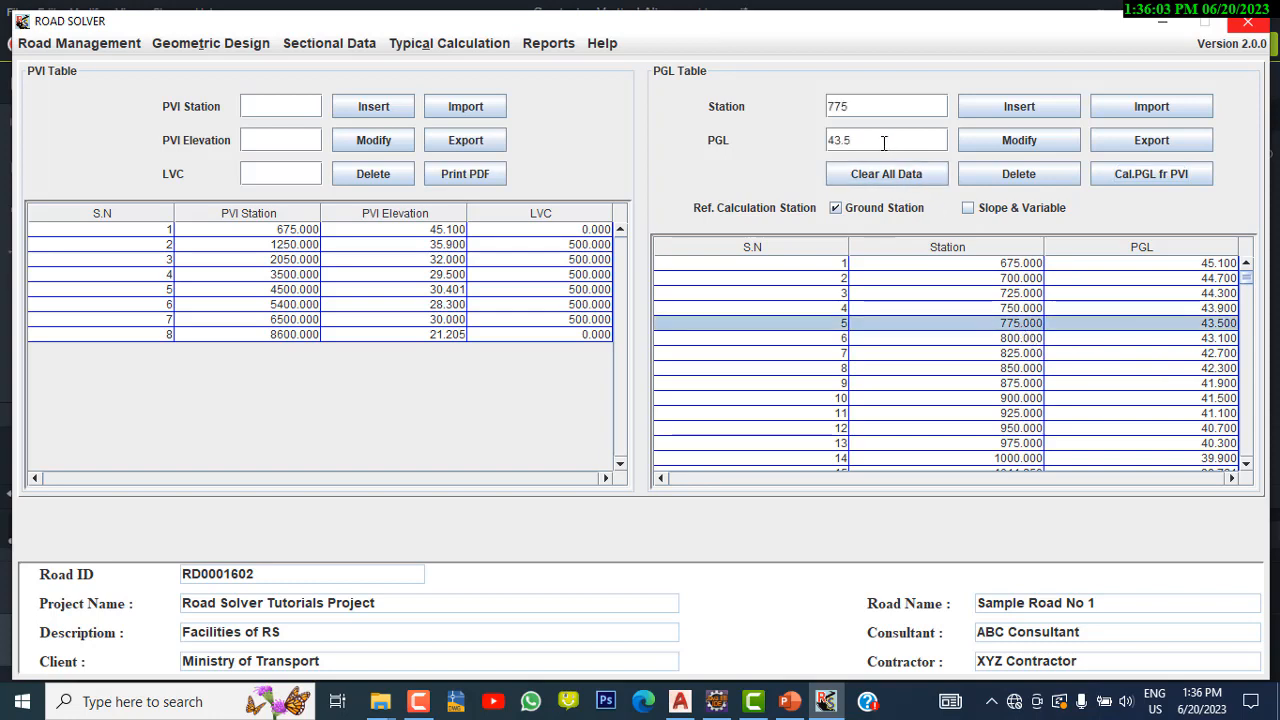
type("15")
left_click(1019, 140)
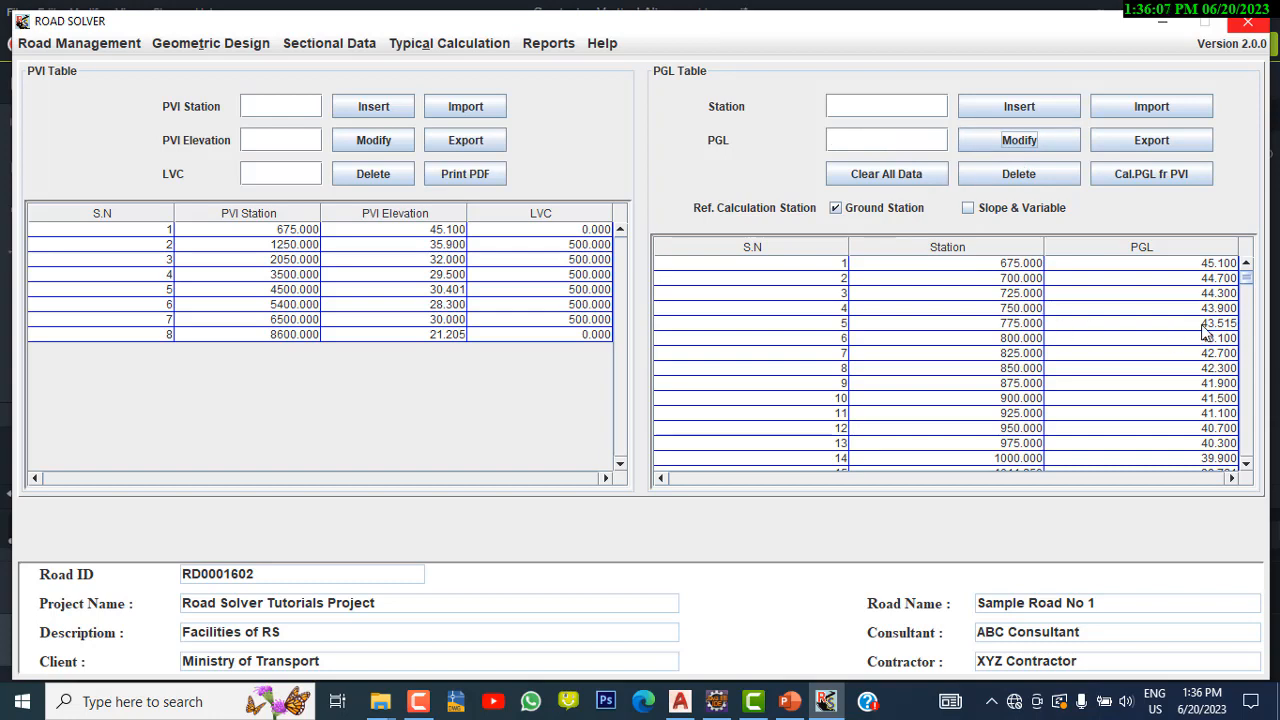
Delete the station 775 row from the PGL table and clear all remaining PGL data
left_click(1000, 323)
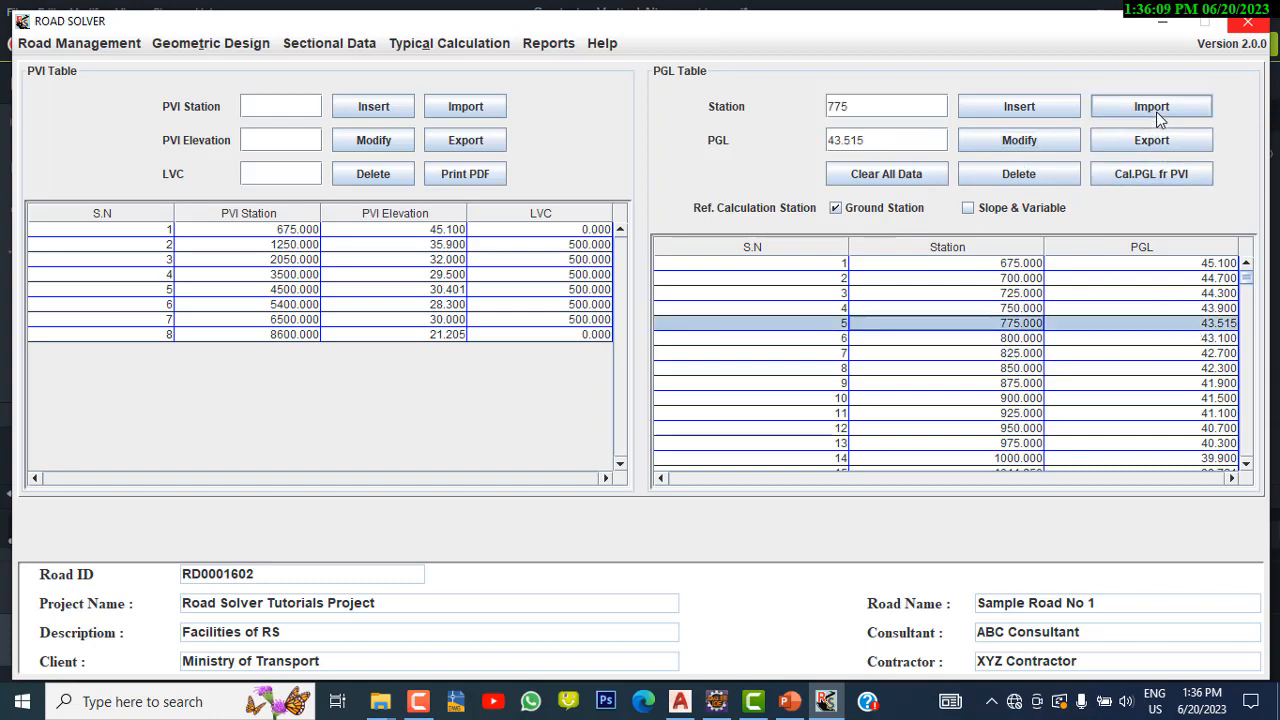
left_click(1042, 177)
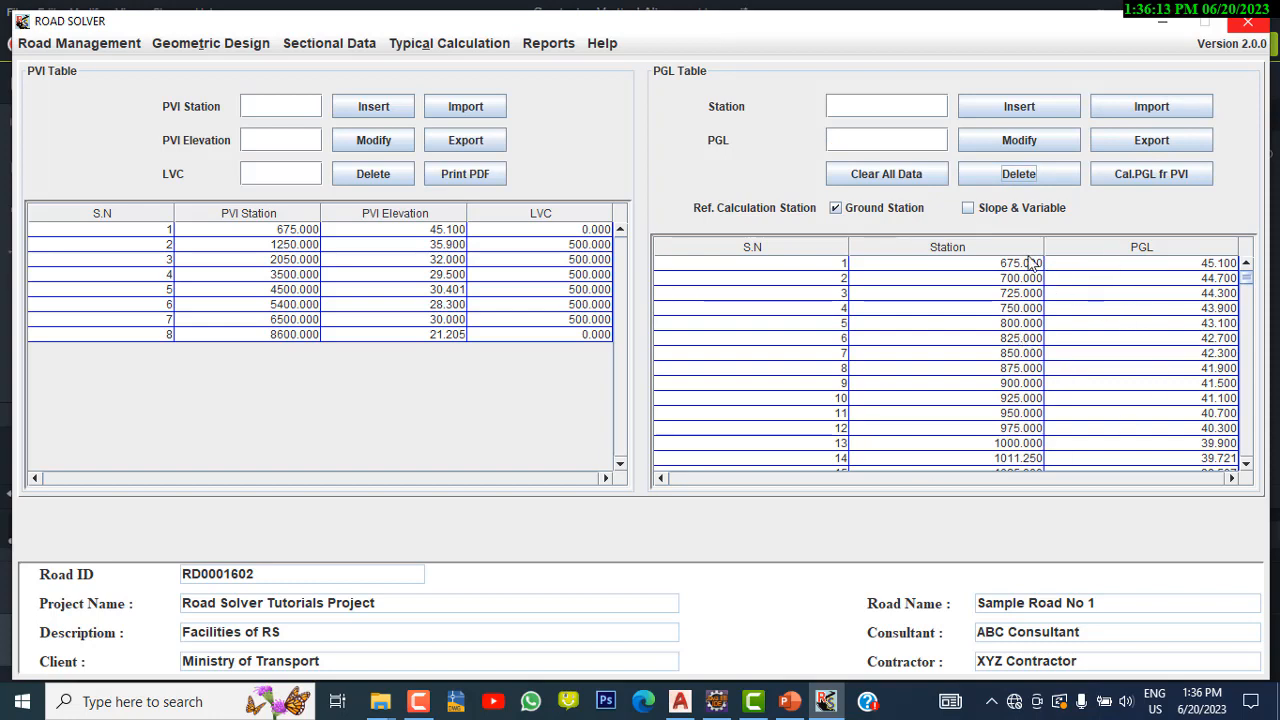
left_click(910, 183)
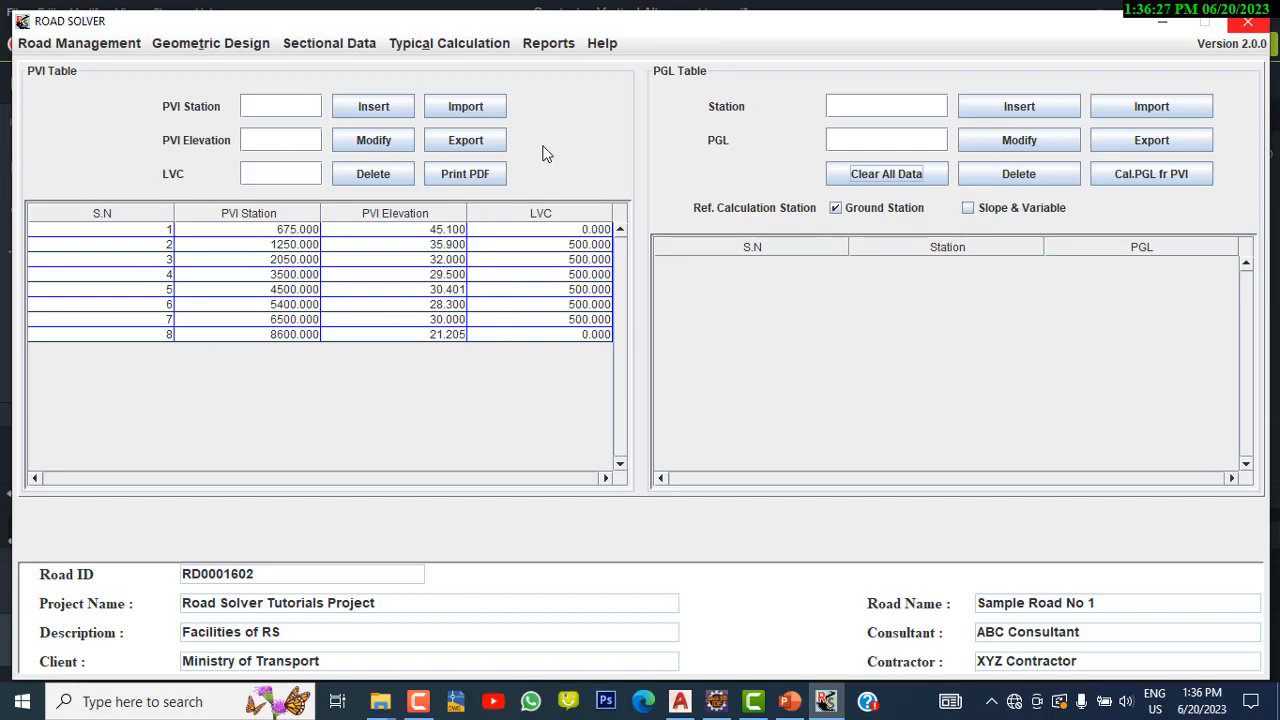
Print the vertical alignment curve data report for stations 675 to 8600 to PDF, review it and close it
left_click(548, 44)
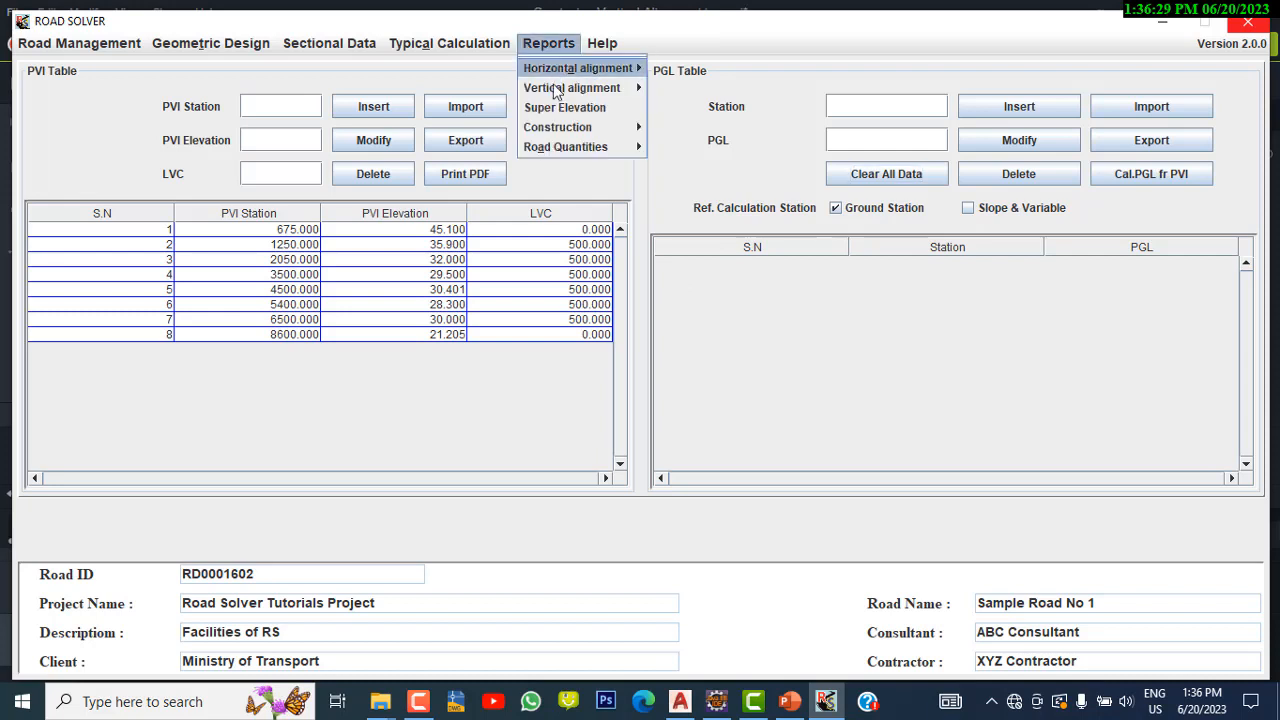
mouse_move(600, 88)
left_click(681, 90)
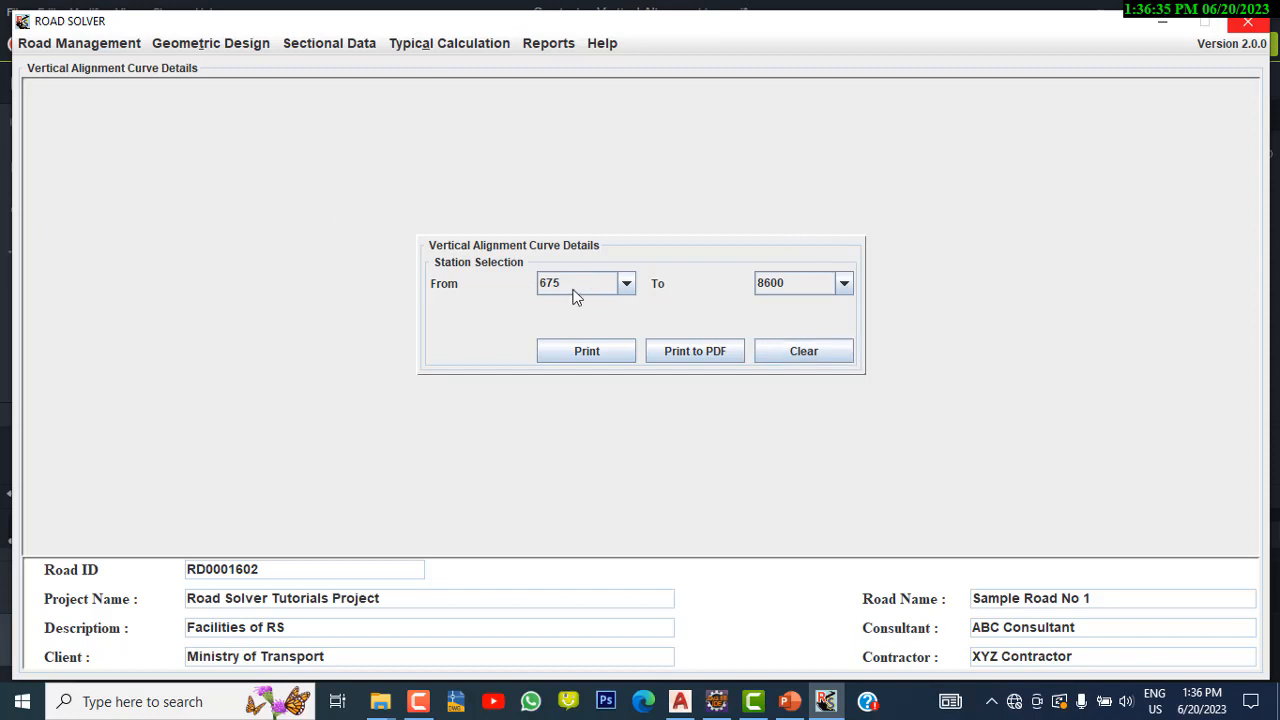
left_click(714, 353)
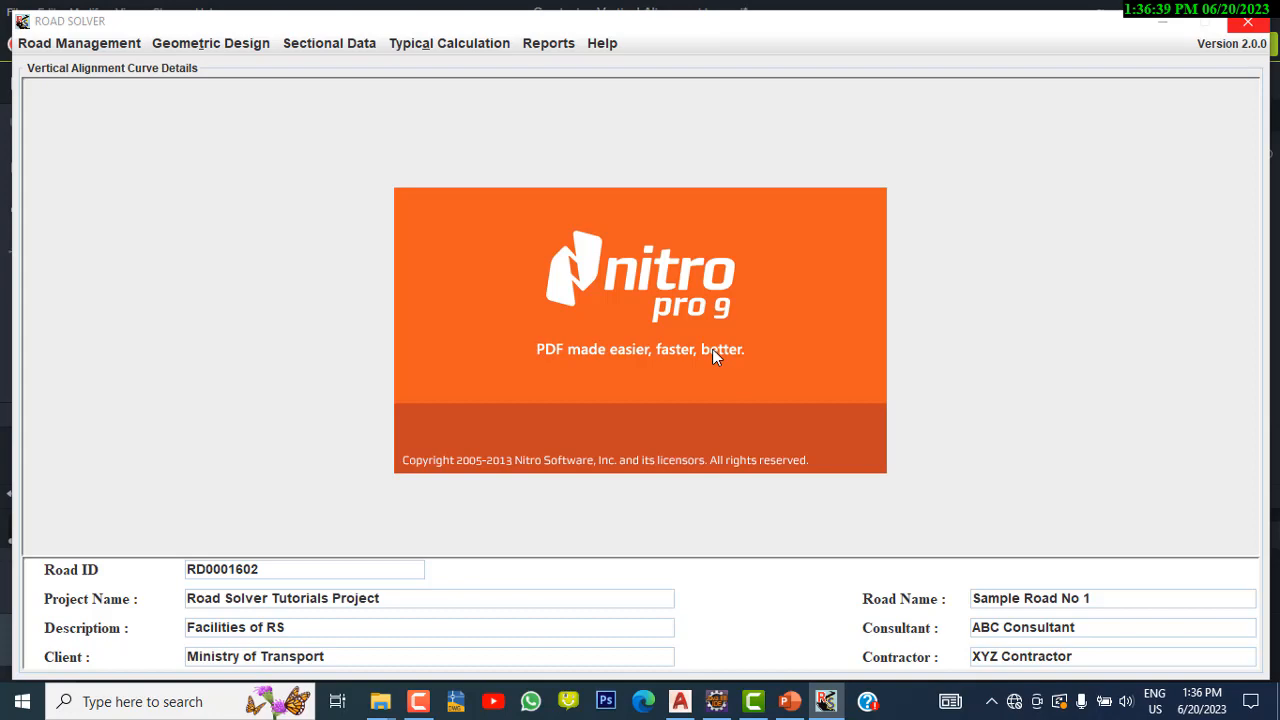
scroll(540, 337, "down", 2)
scroll(540, 337, "down", 2)
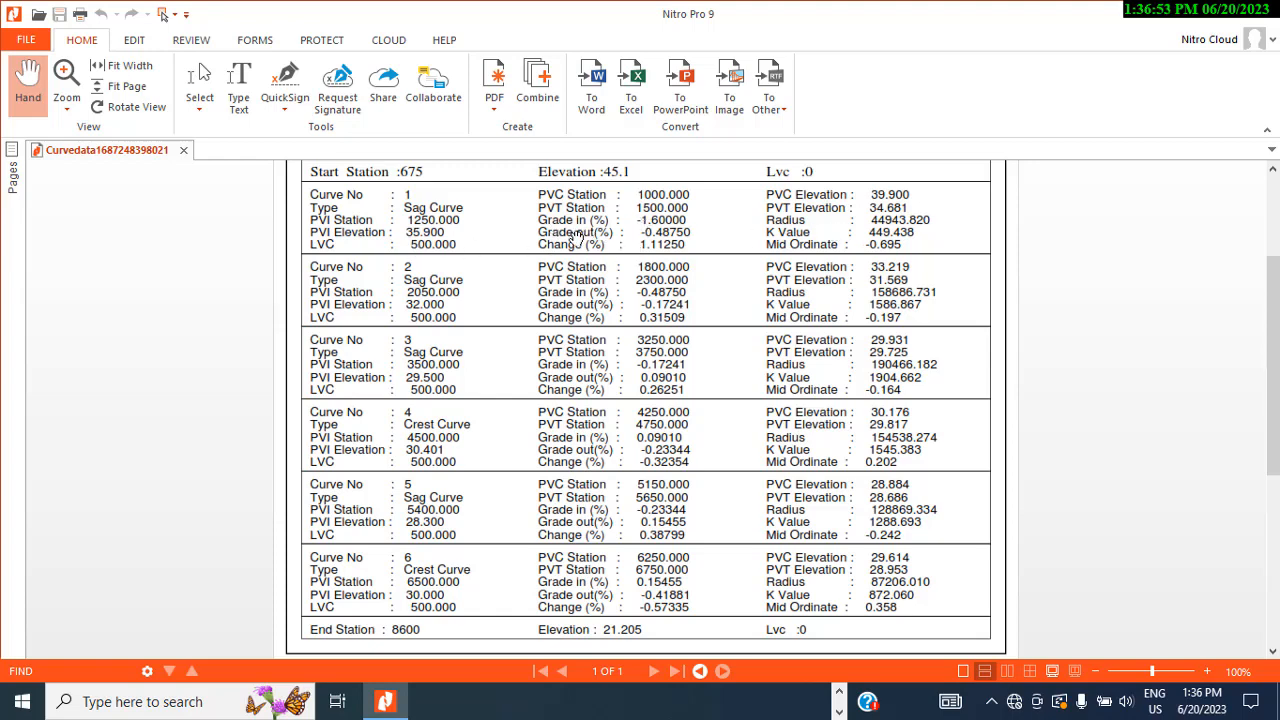
scroll(685, 440, "down", 5)
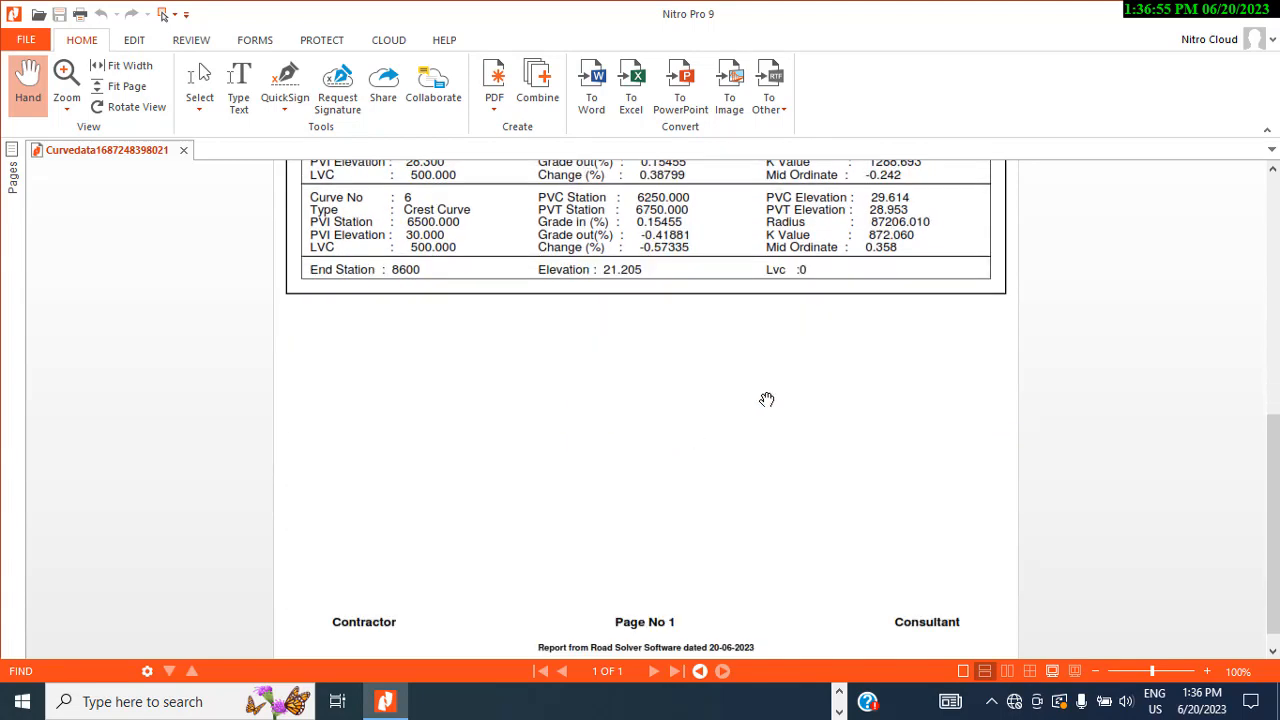
left_click(1258, 14)
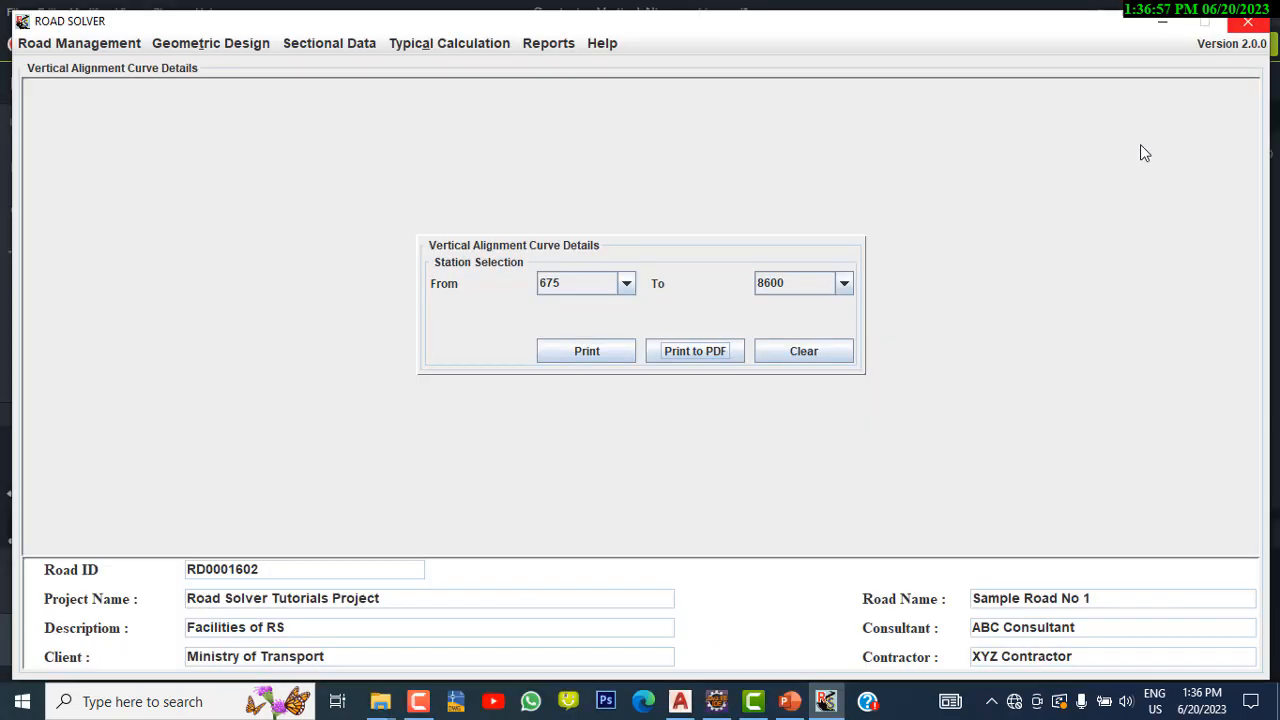
Open the vertical alignment Profile Grade report and view the elevation at random station 1253.587
left_click(560, 46)
mouse_move(557, 89)
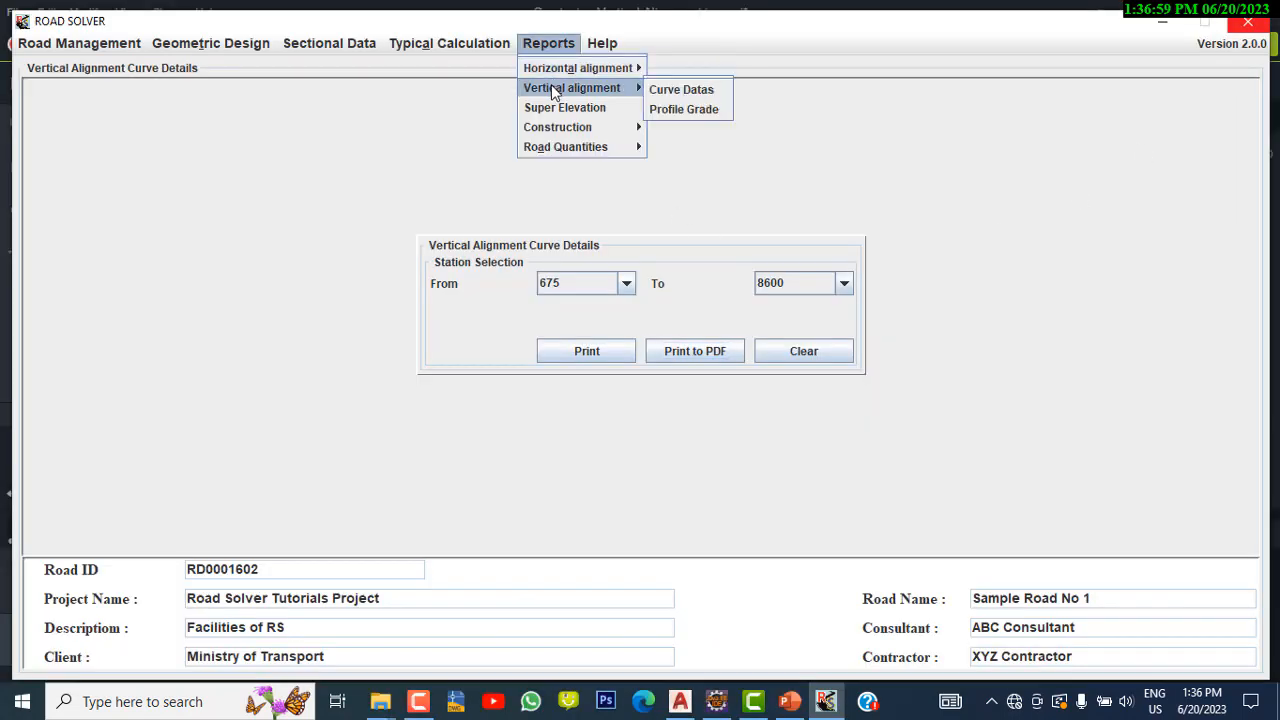
left_click(688, 110)
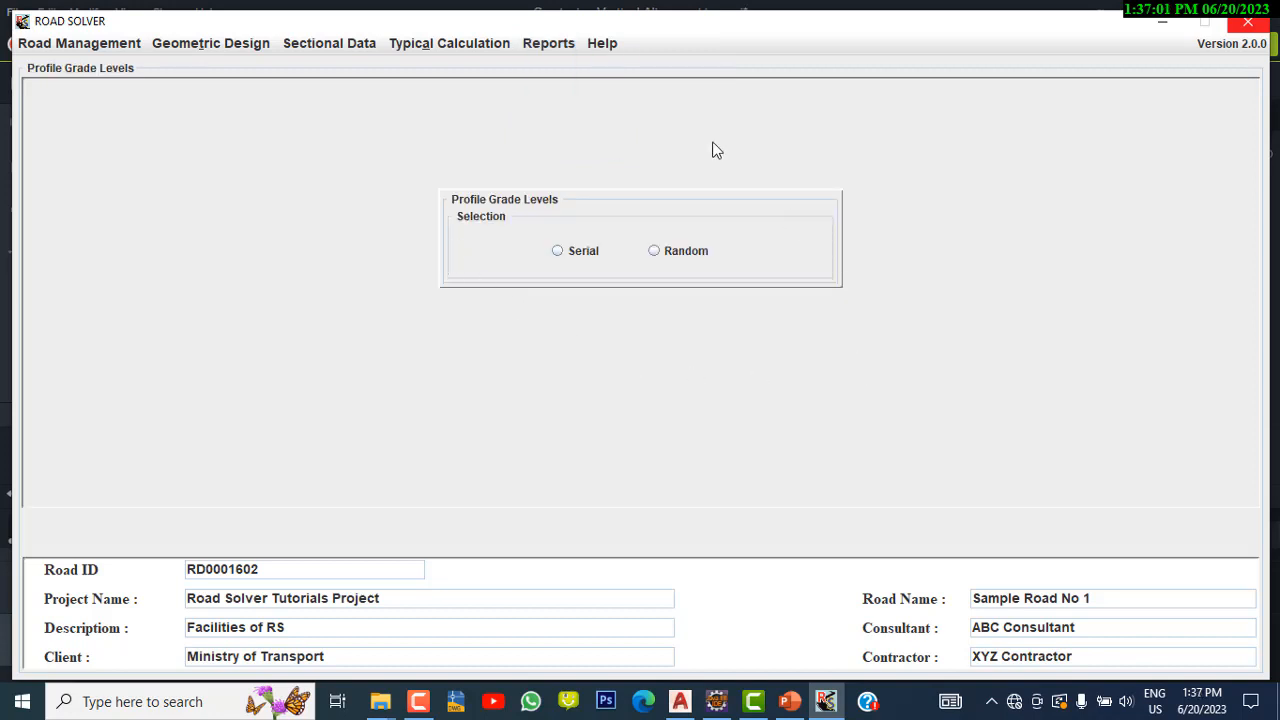
left_click(680, 252)
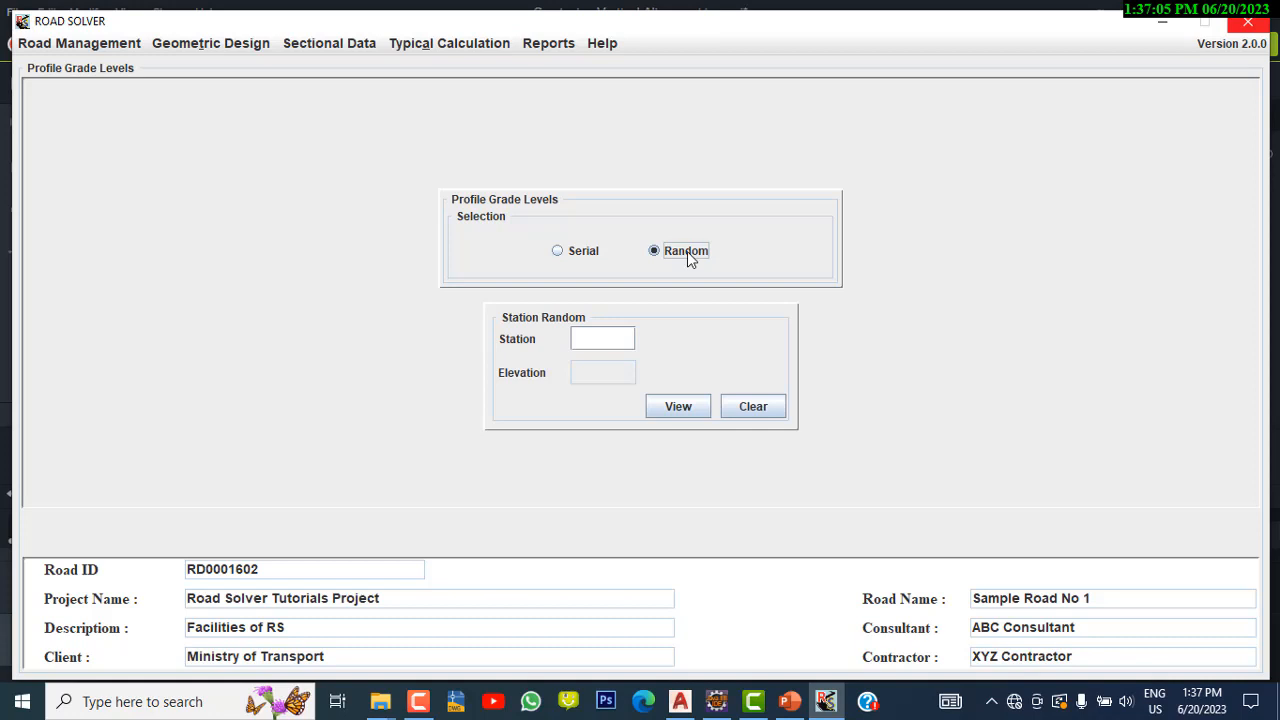
left_click(601, 342)
type("12531587")
left_click(673, 407)
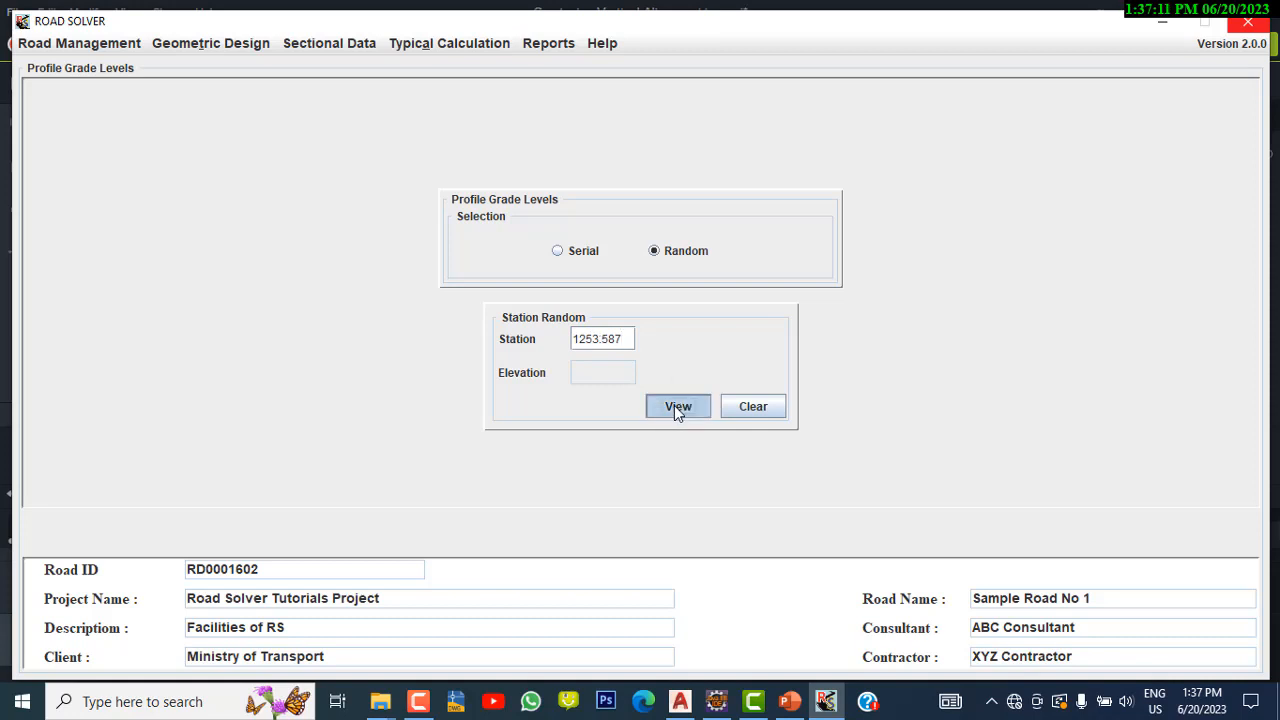
Print the serial profile grade report for stations 675 to 1000 at interval 5 to PDF, review it and close it
left_click(560, 252)
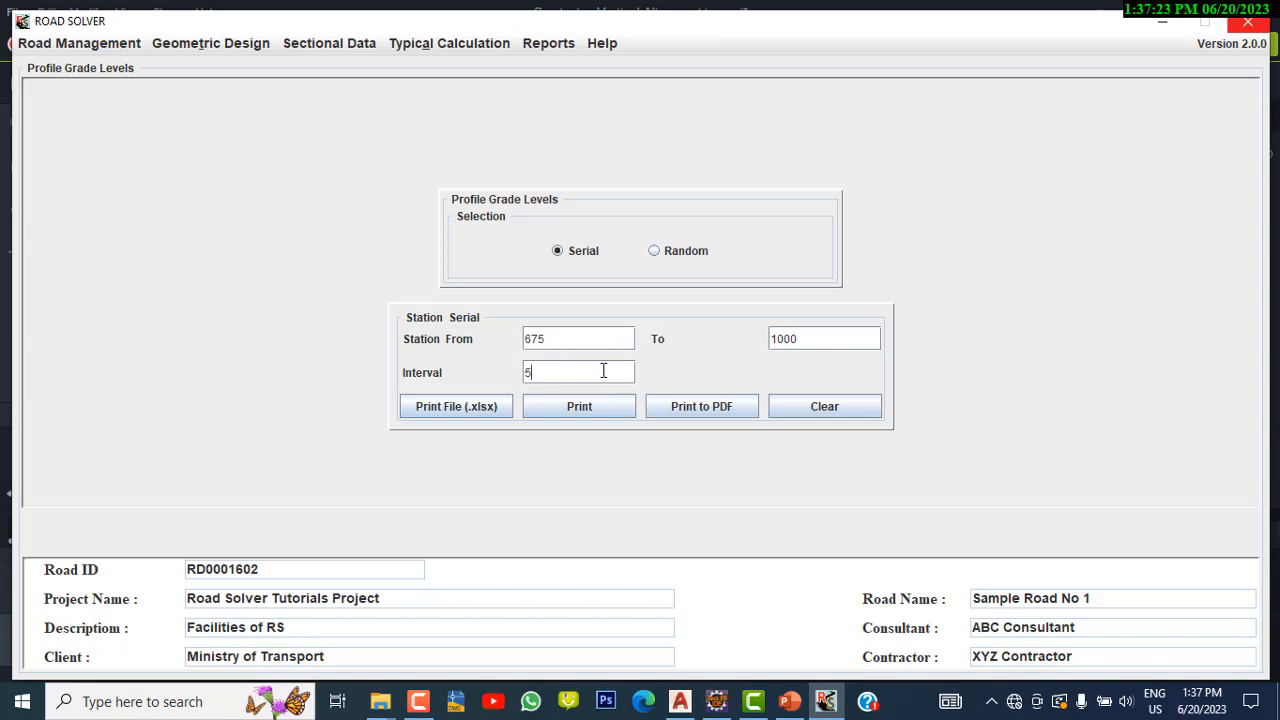
left_click(720, 410)
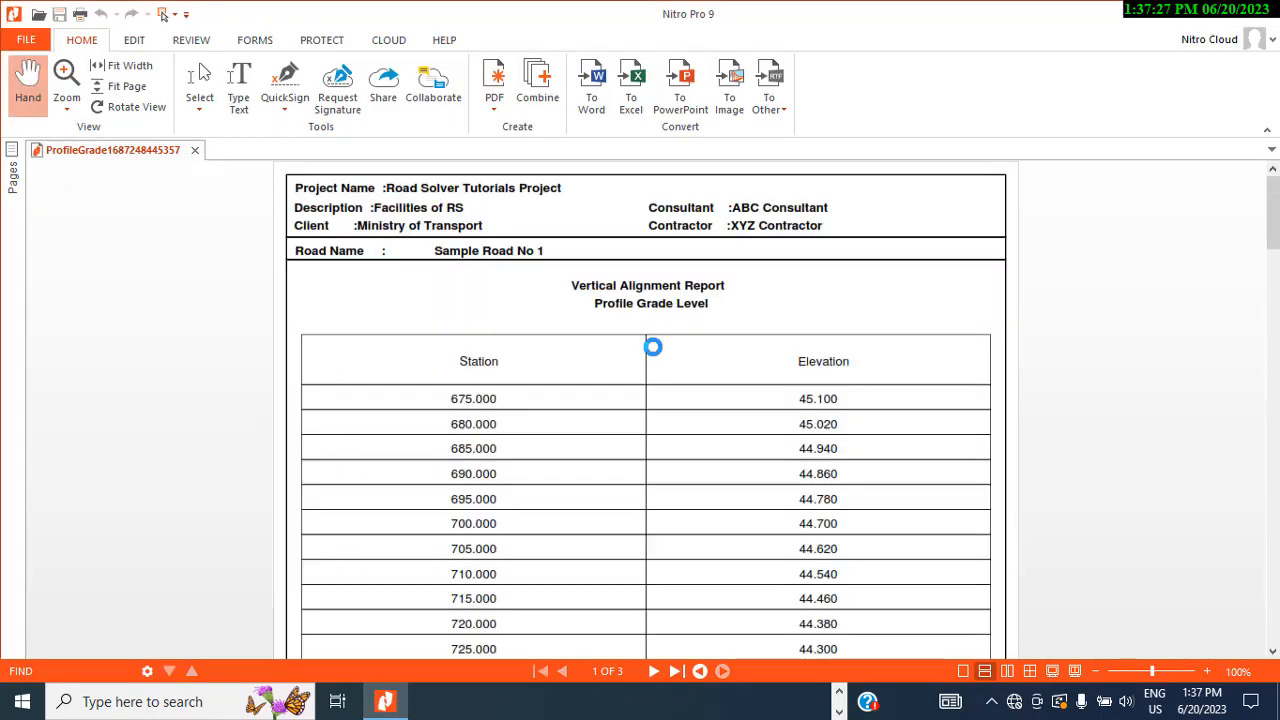
scroll(613, 351, "down", 5)
scroll(613, 351, "down", 12)
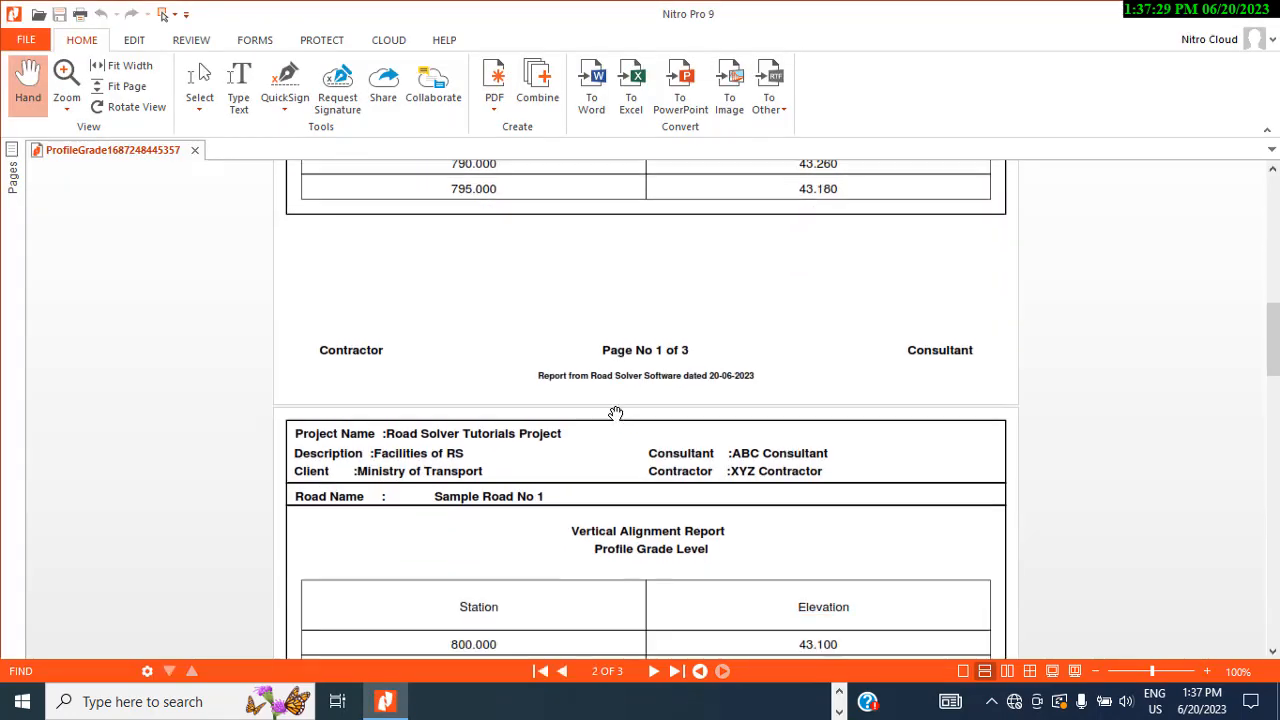
scroll(615, 413, "down", 3)
left_click(1256, 13)
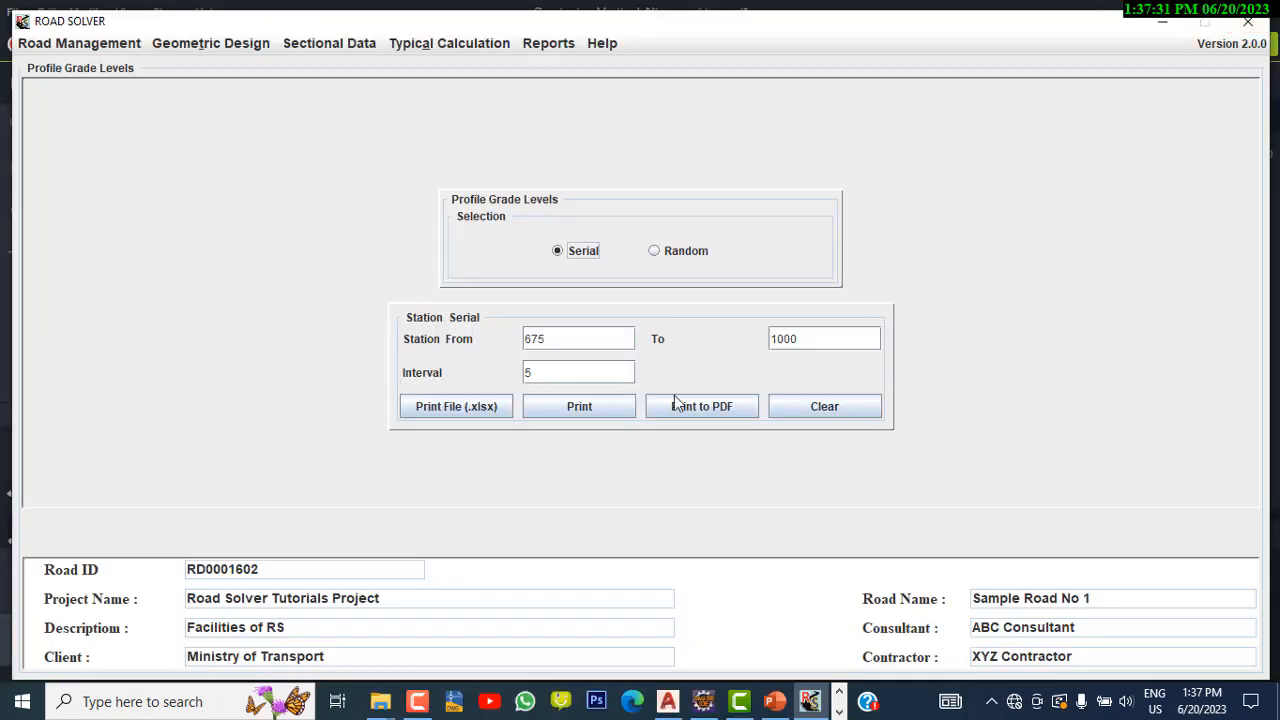
Export the serial profile grade levels to a spreadsheet file named PGL Values on the Desktop
left_click(470, 410)
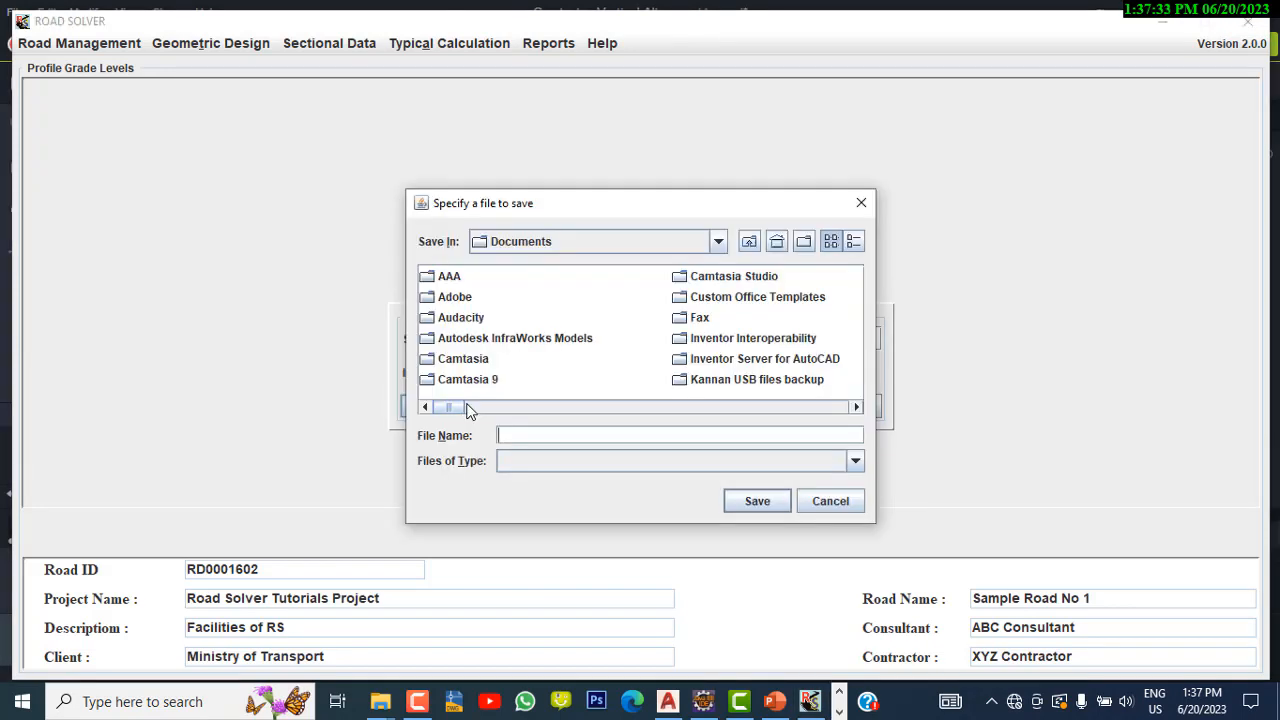
left_click(722, 246)
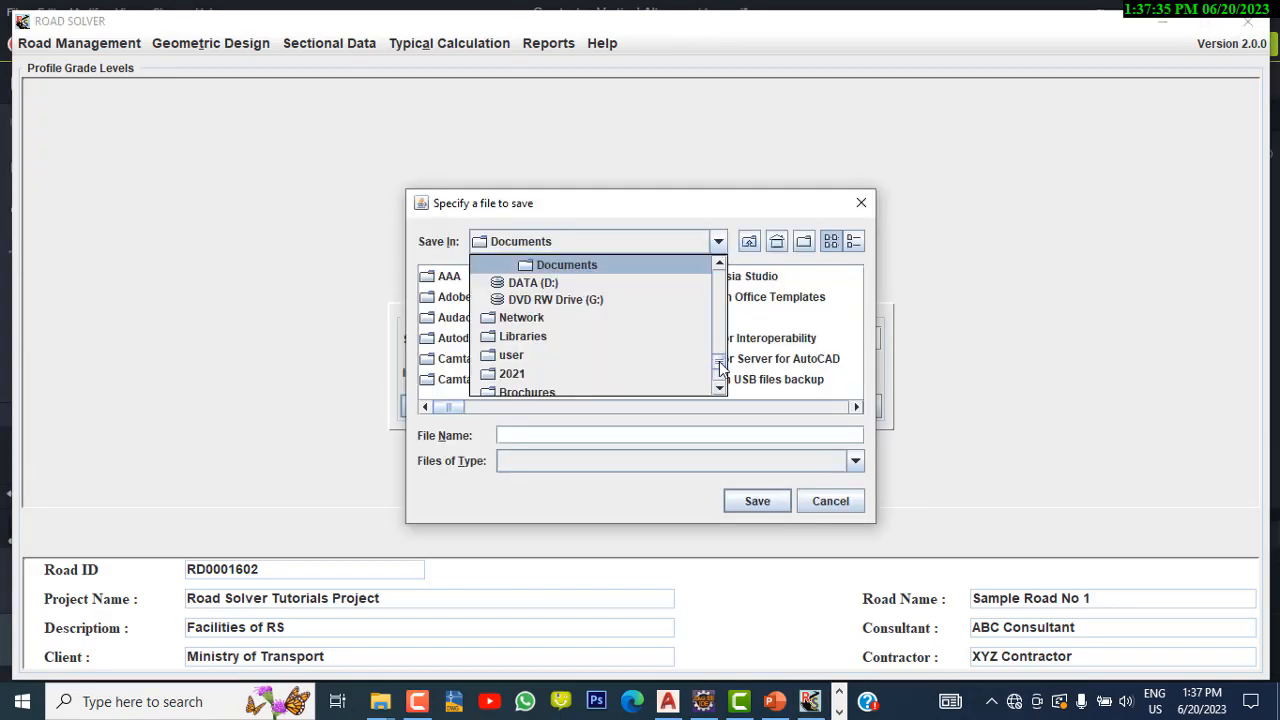
left_click_drag(721, 366, 721, 266)
left_click(614, 285)
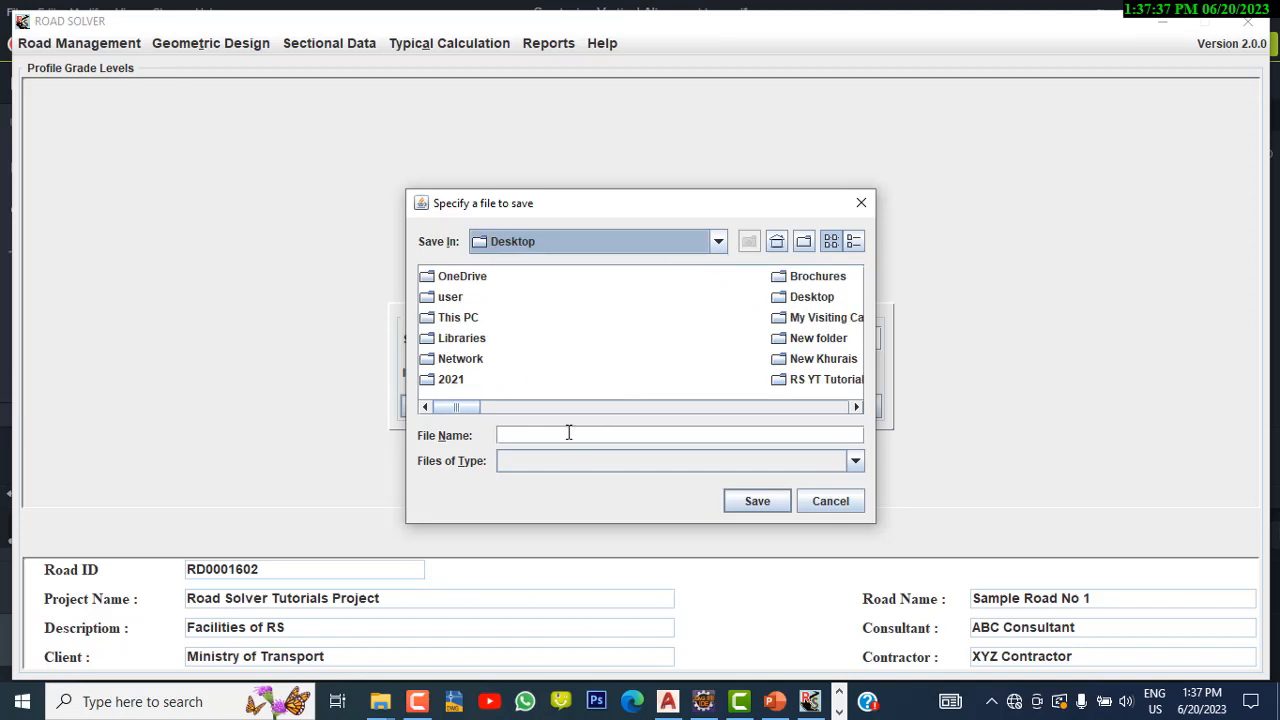
left_click(565, 437)
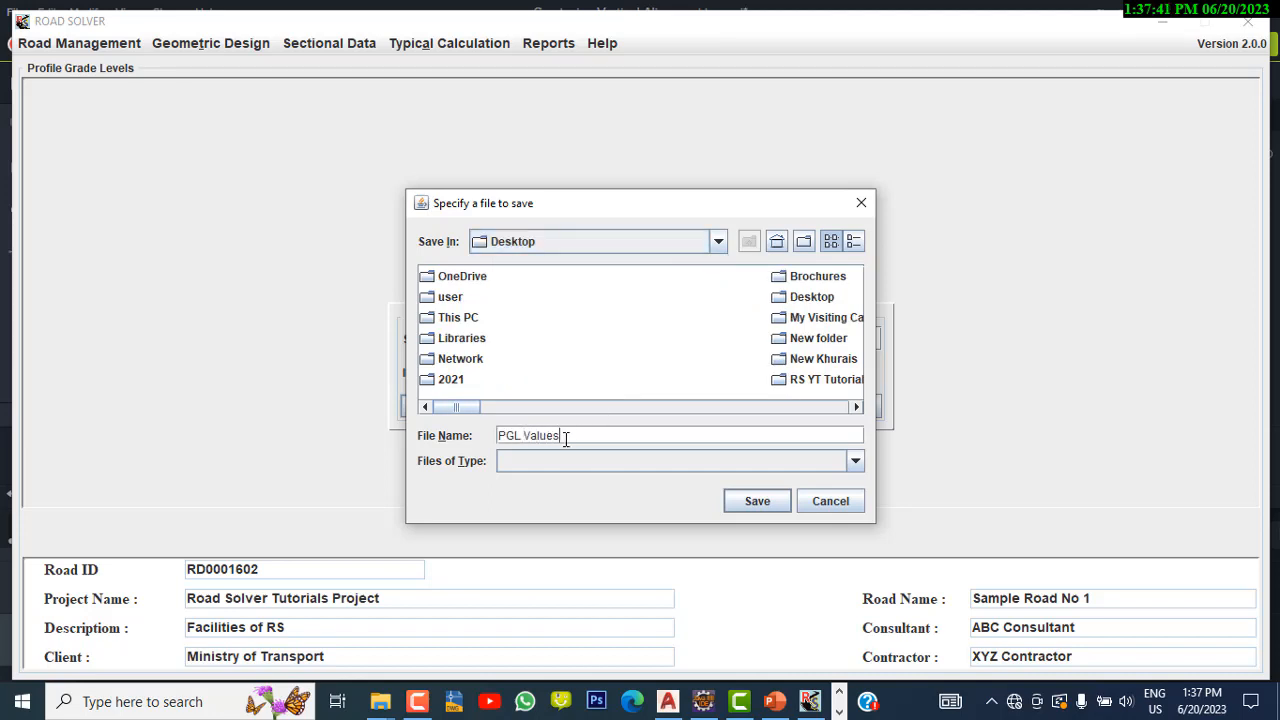
left_click(768, 501)
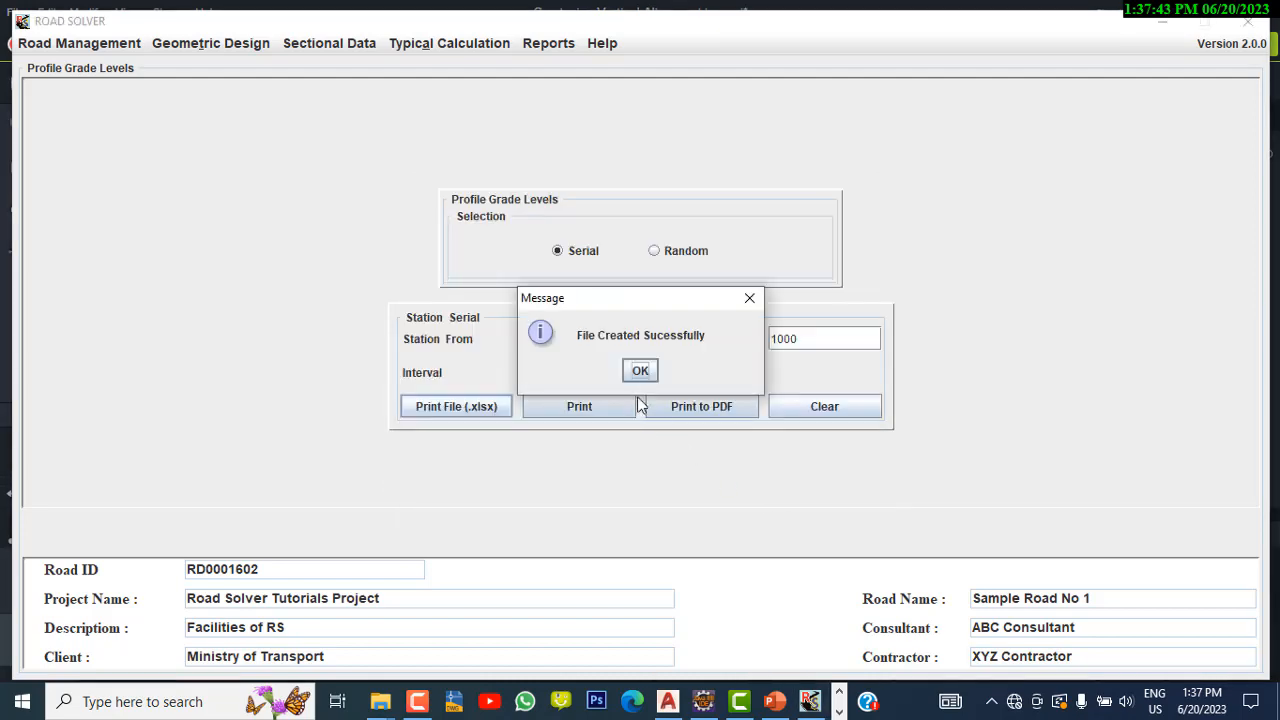
left_click(640, 370)
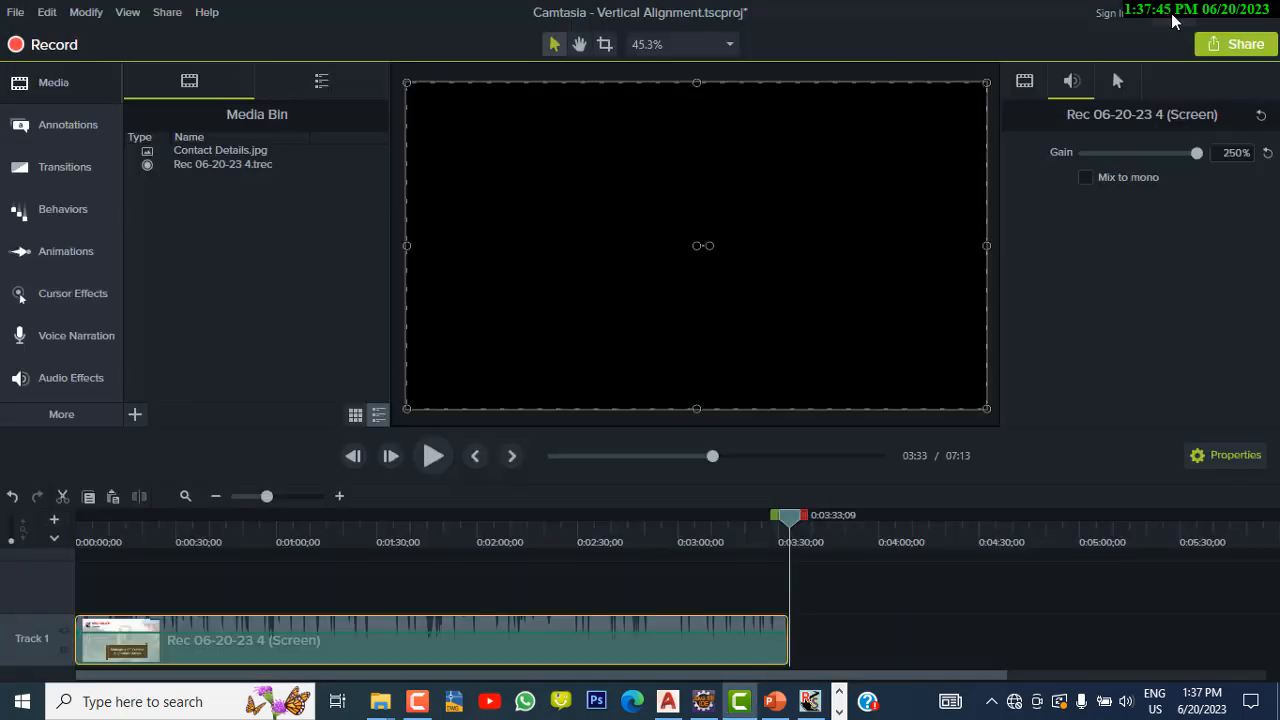
Switch to the Windows desktop, move the PGL Values.xls file to an empty area and open it in Excel
left_click(1173, 14)
left_click(806, 12)
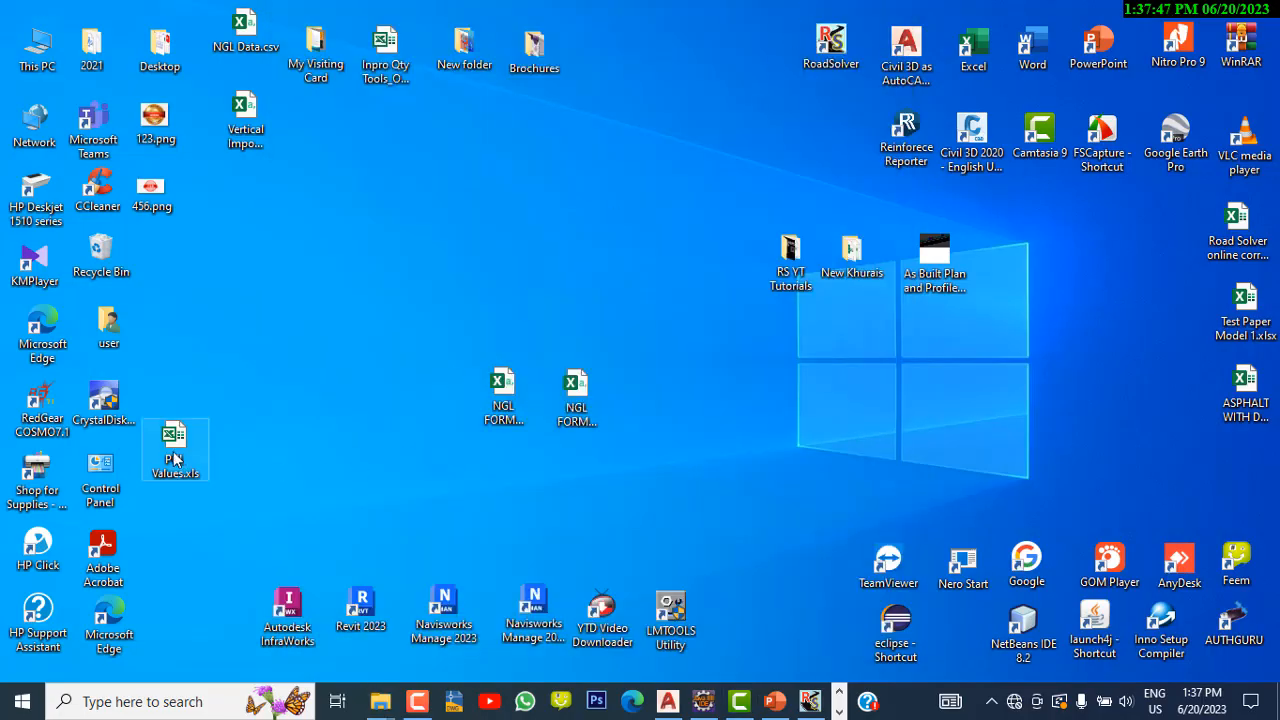
left_click_drag(176, 456, 510, 180)
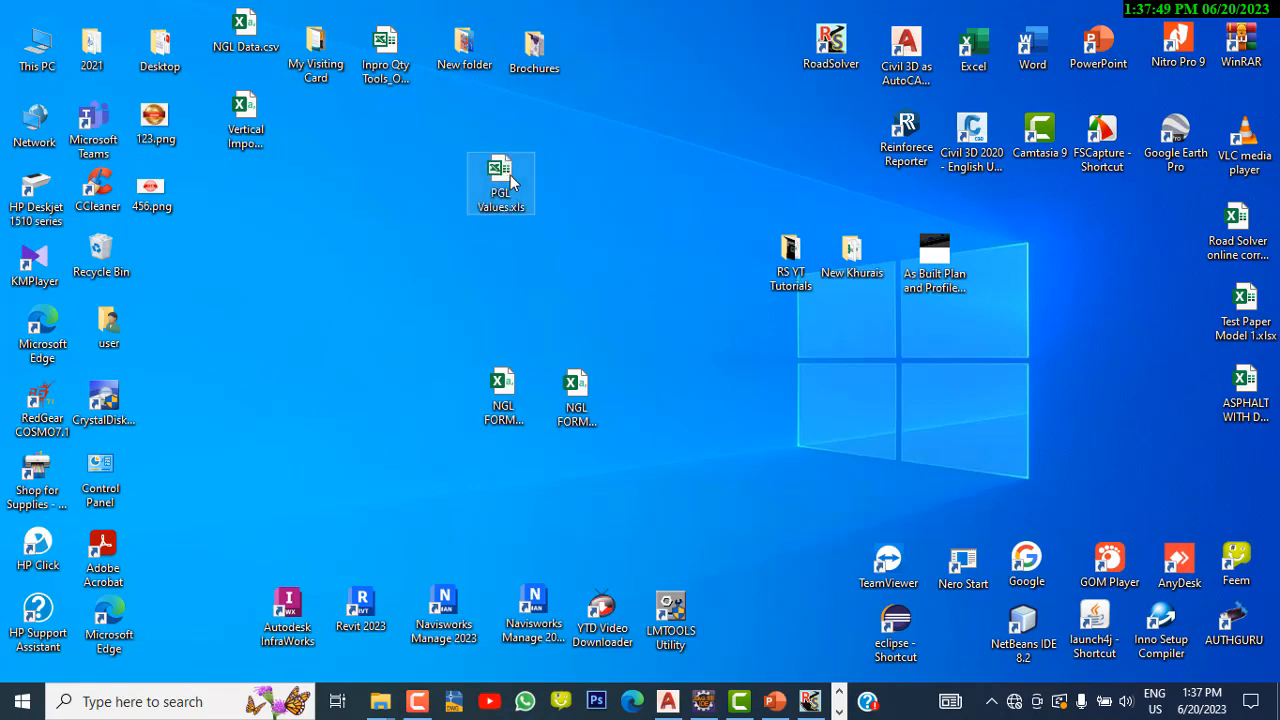
double_click(510, 180)
Review the exported station and elevation rows, close the workbook and switch back to Road Solver
scroll(128, 316, "down", 4)
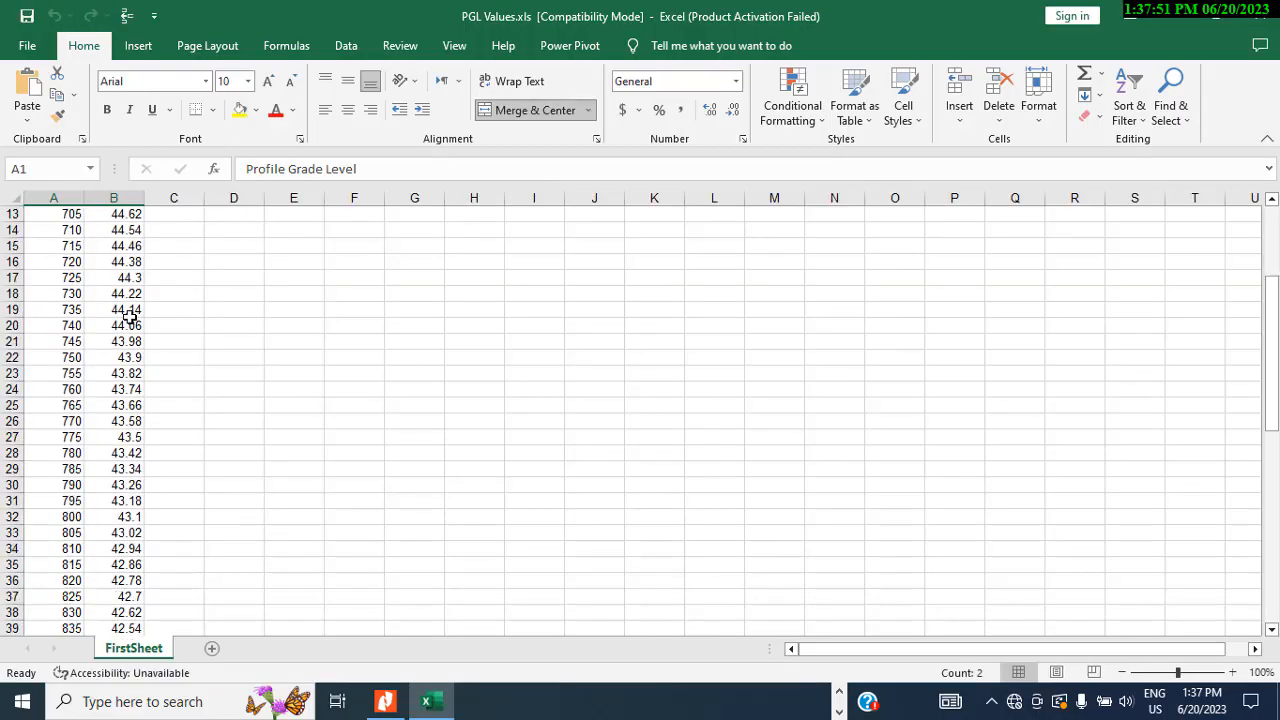
scroll(128, 316, "down", 9)
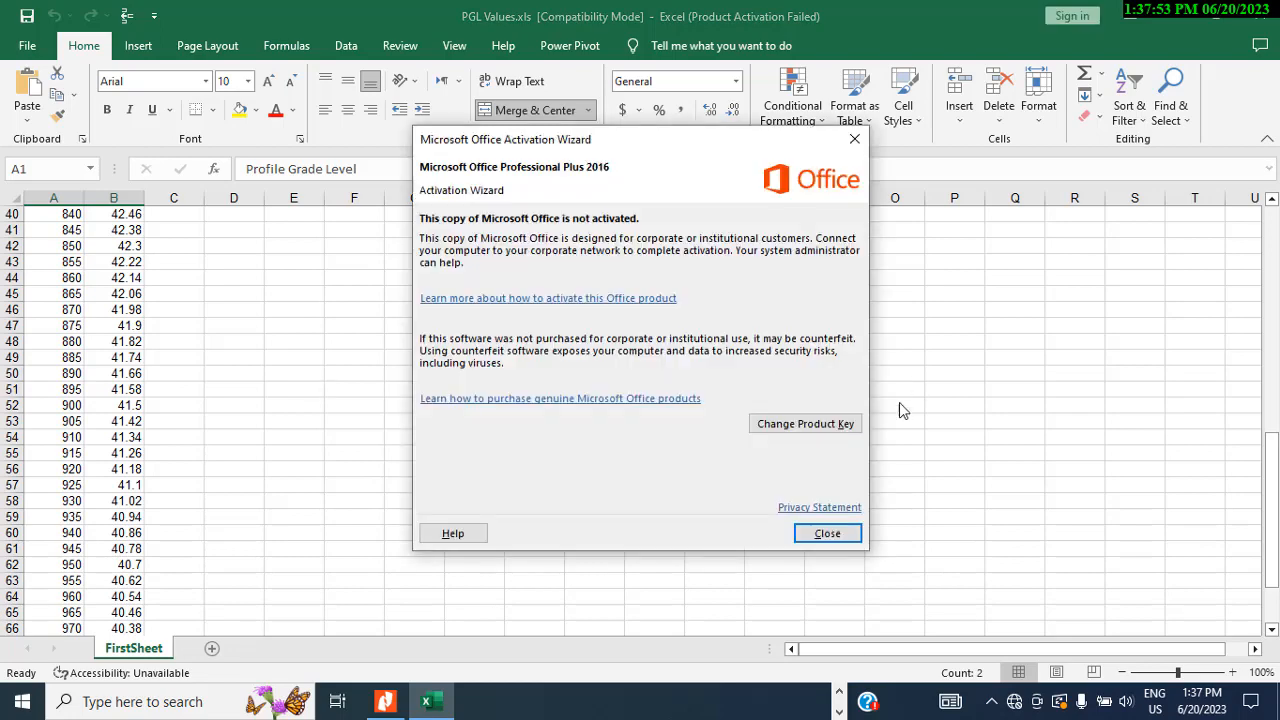
left_click(825, 536)
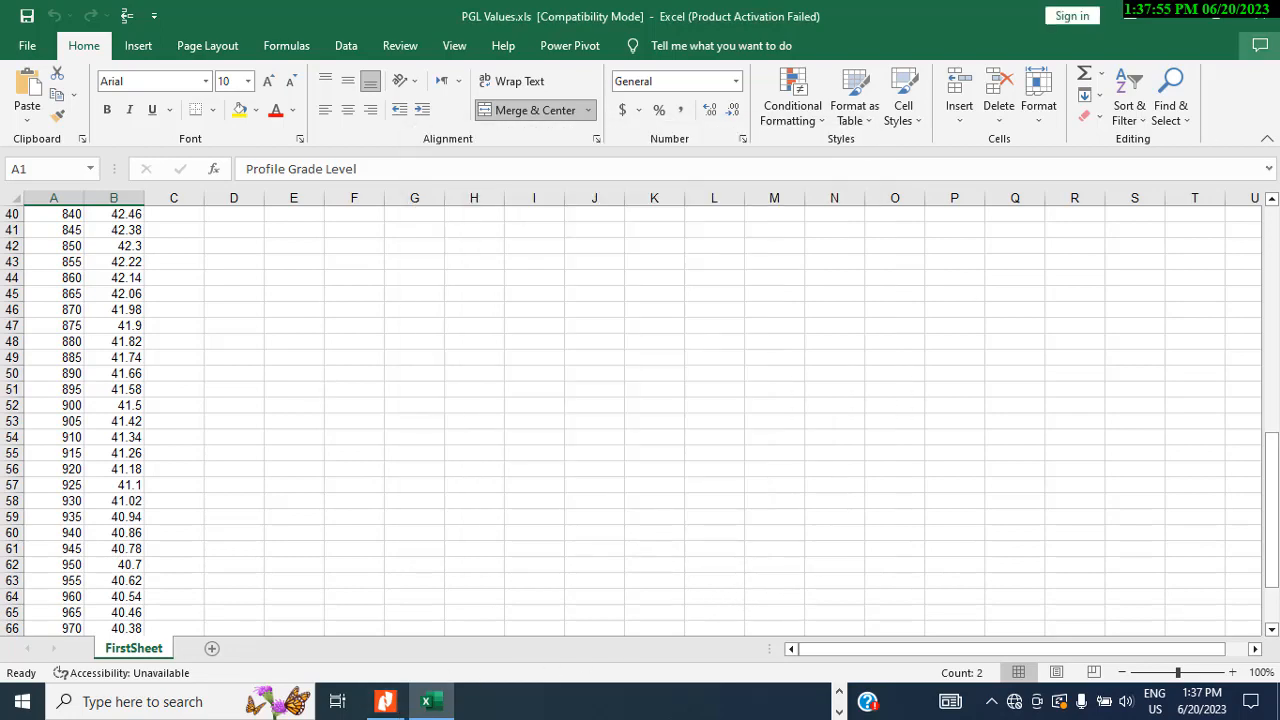
left_click(1247, 17)
left_click(826, 701)
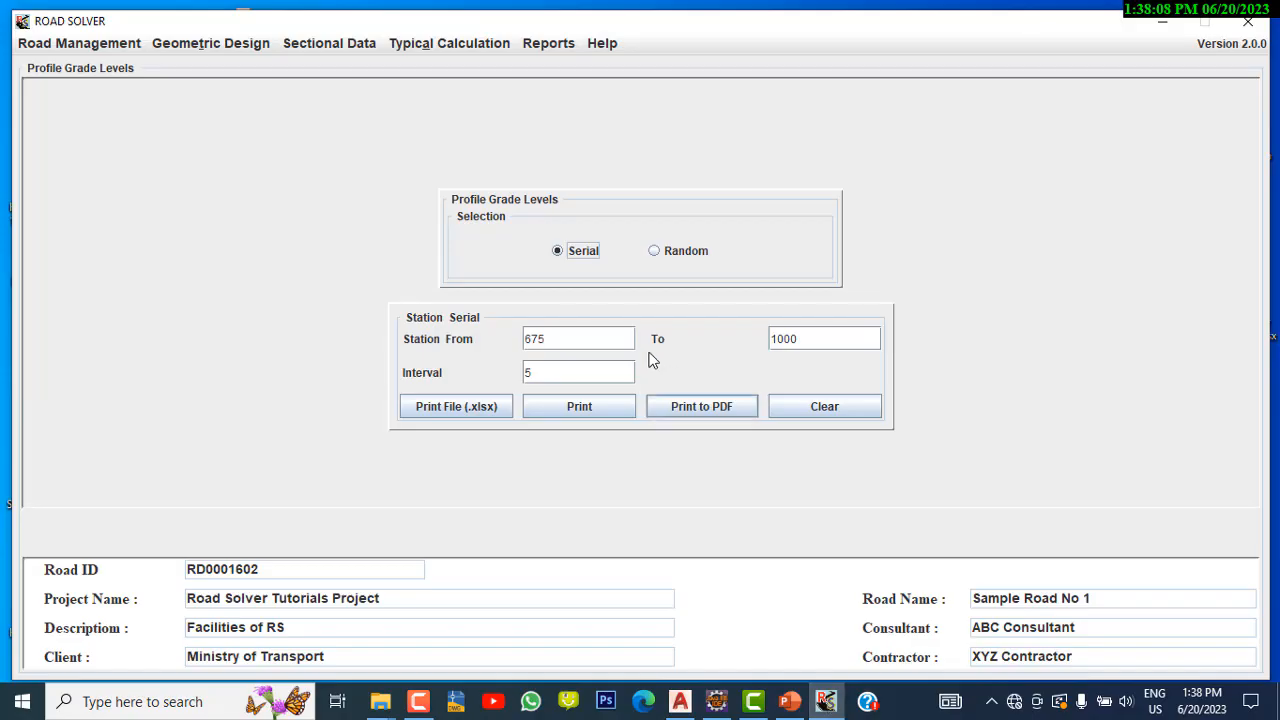